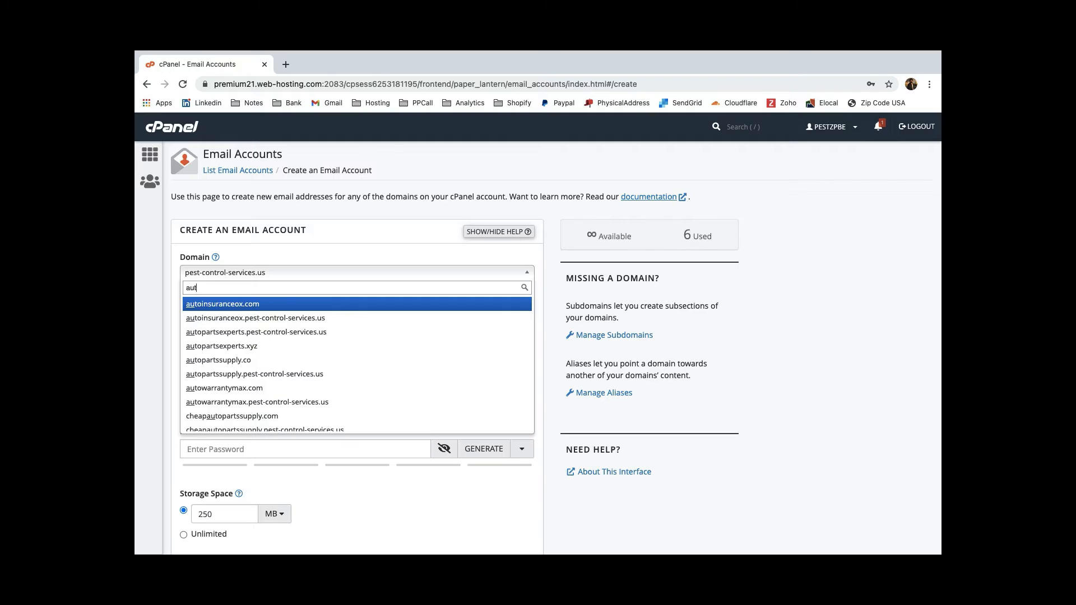
{"action": "left_click", "coordinate": [270, 305]}
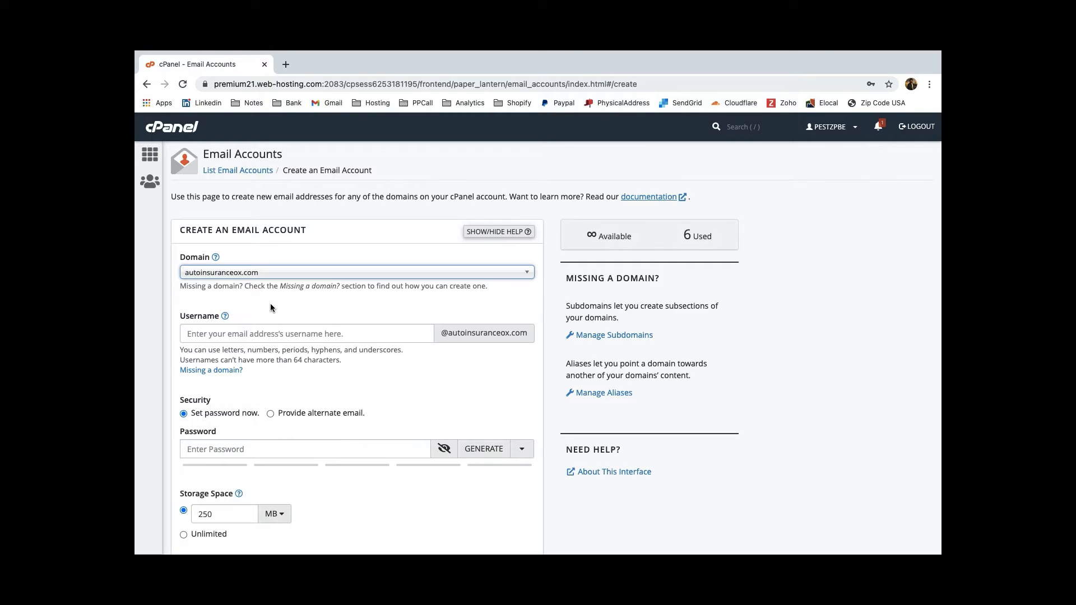
{"action": "left_click", "coordinate": [252, 332]}
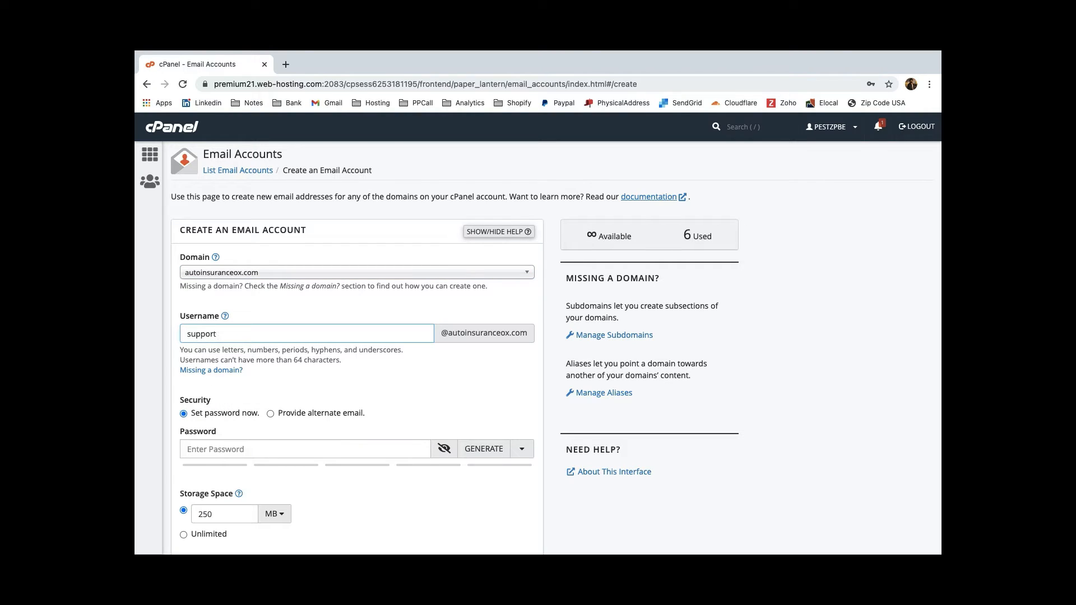
{"action": "left_click", "coordinate": [273, 443]}
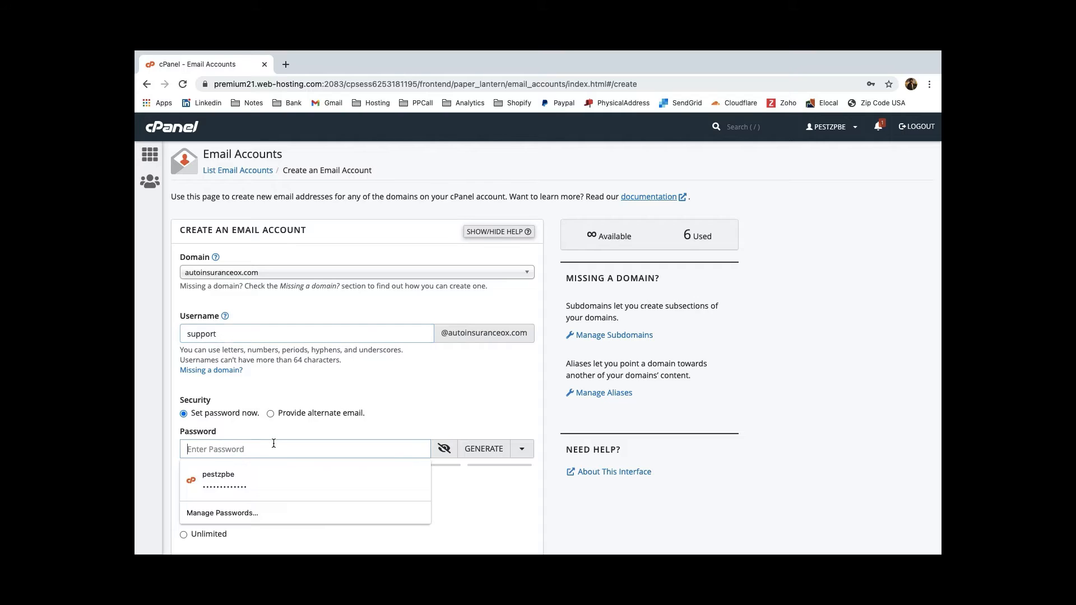
{"action": "type", "text": "********"}
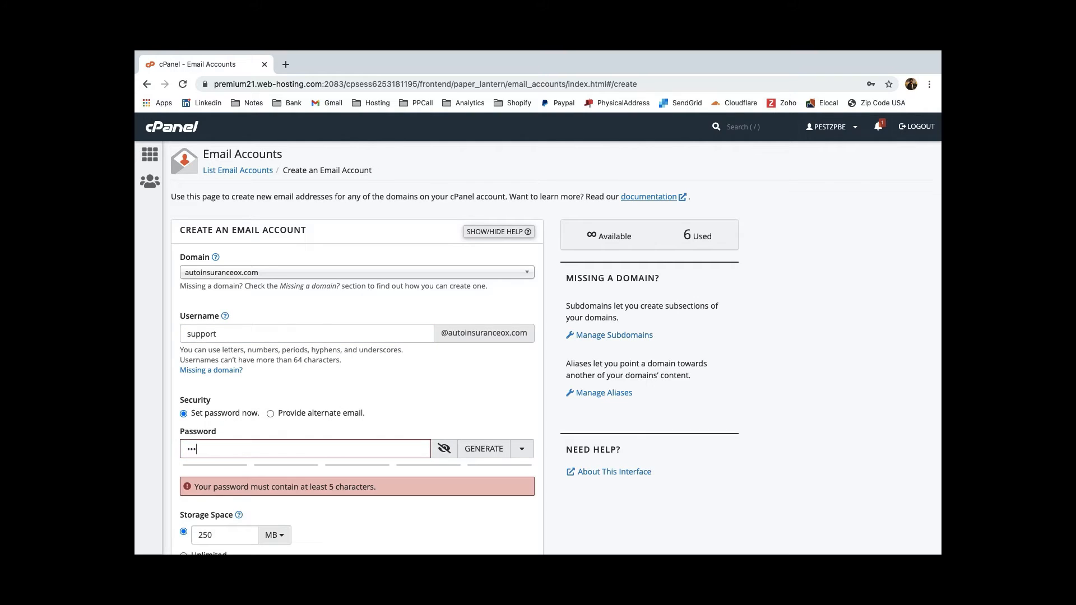
{"action": "type", "text": "*****"}
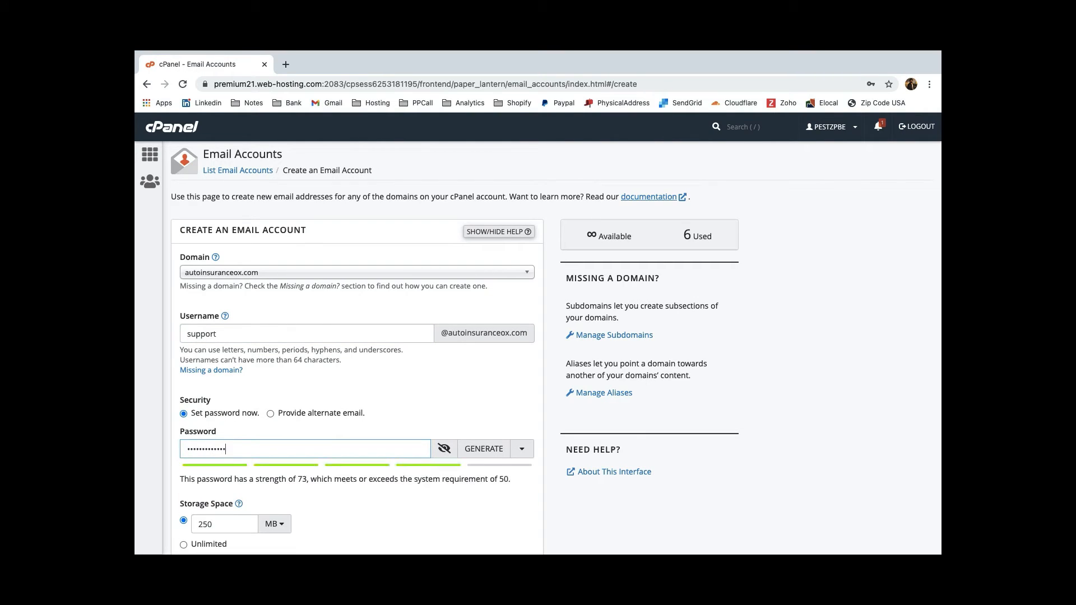
{"action": "scroll", "coordinate": [240, 411], "scroll_direction": "down", "scroll_amount": 3}
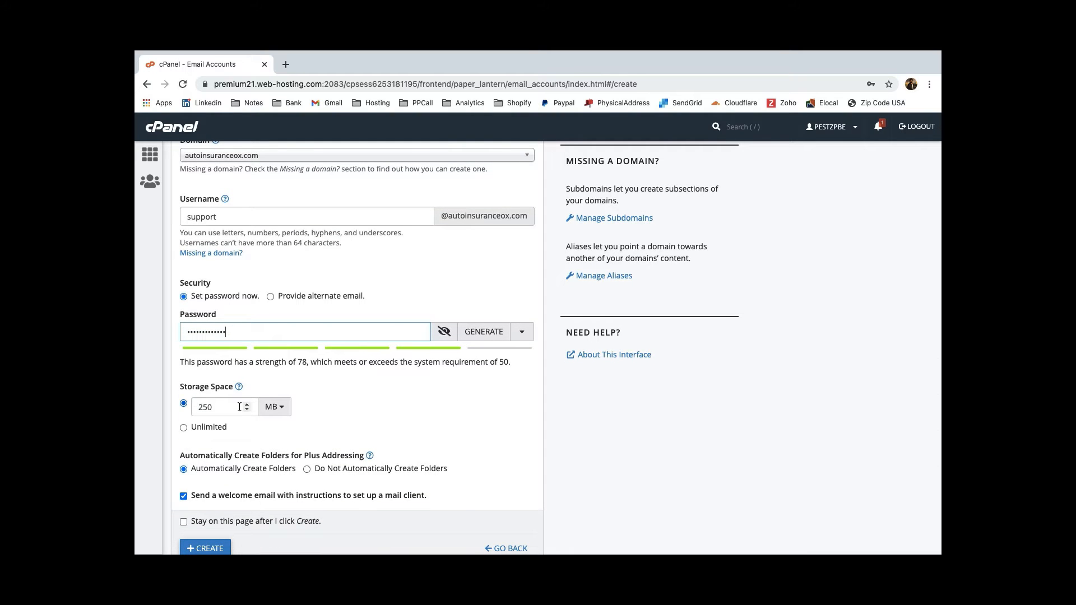
{"action": "scroll", "coordinate": [239, 410], "scroll_direction": "down", "scroll_amount": 1}
{"action": "left_click", "coordinate": [210, 536]}
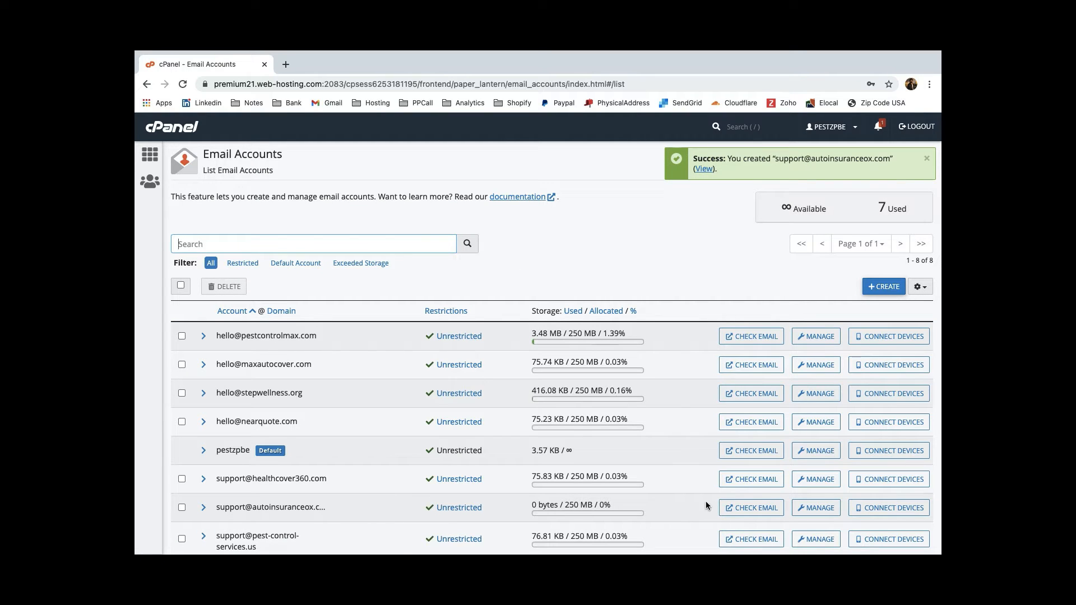
Step: Open the support mailbox in Roundcube webmail, then return to the cPanel accounts list
{"action": "left_click", "coordinate": [763, 508]}
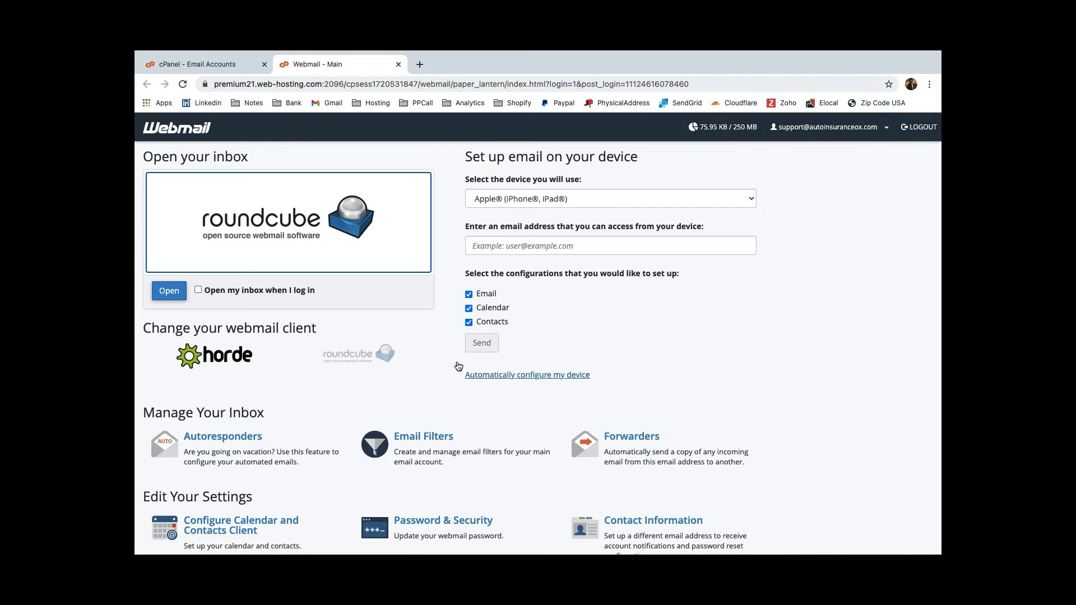
{"action": "left_click", "coordinate": [173, 291]}
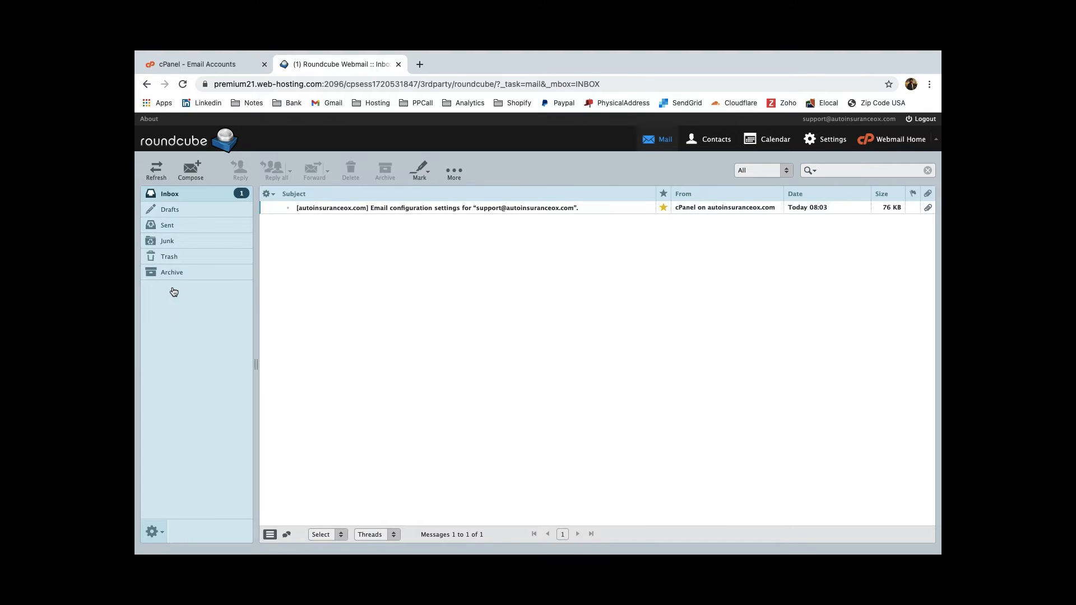
{"action": "left_click", "coordinate": [188, 67]}
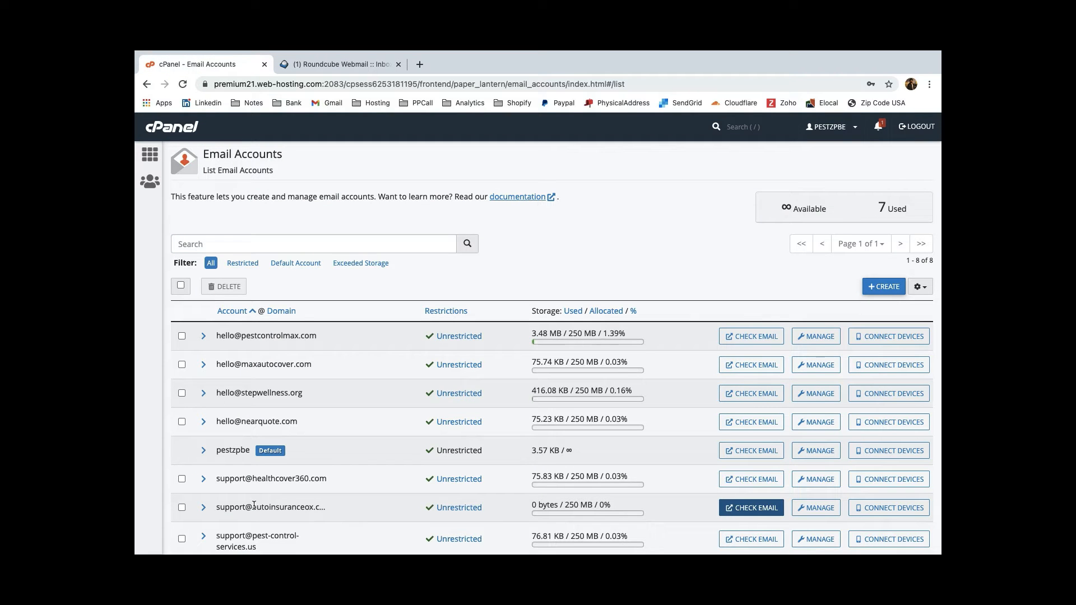
{"action": "left_click", "coordinate": [872, 510]}
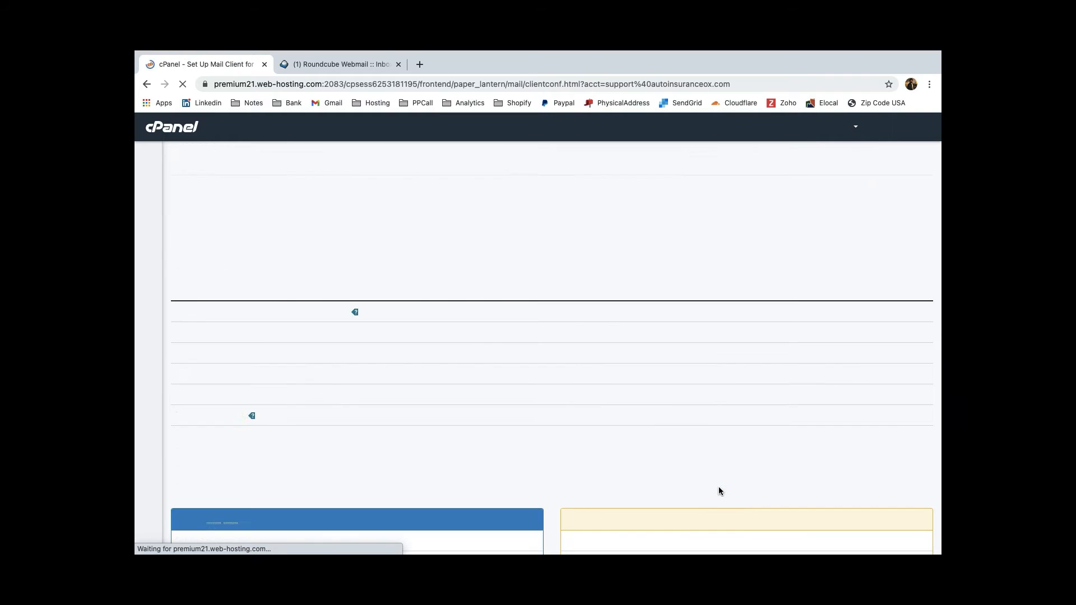
{"action": "scroll", "coordinate": [760, 486], "scroll_direction": "down", "scroll_amount": 3}
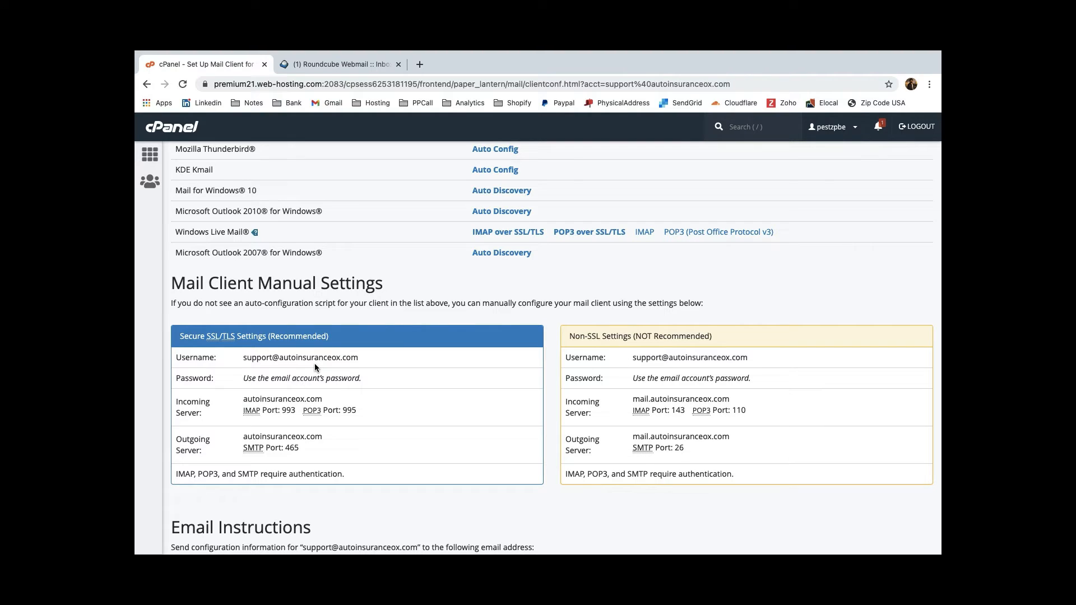
{"action": "double_click", "coordinate": [291, 437]}
{"action": "key", "text": "ctrl+Right"}
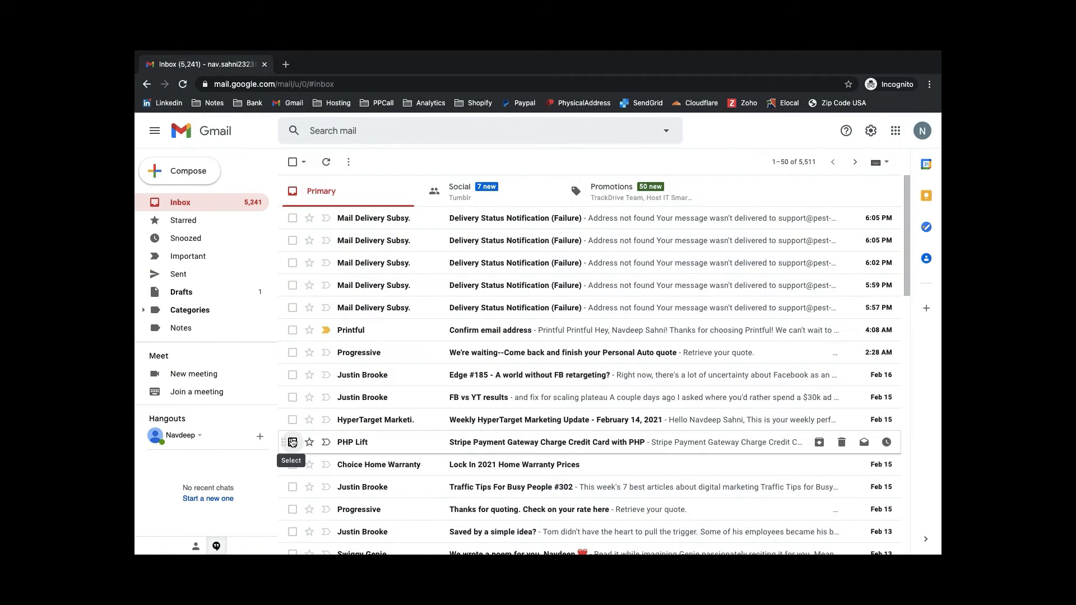
Step: In Gmail's Accounts and Import settings, begin adding another send-from email address
{"action": "left_click", "coordinate": [869, 132]}
{"action": "left_click", "coordinate": [821, 192]}
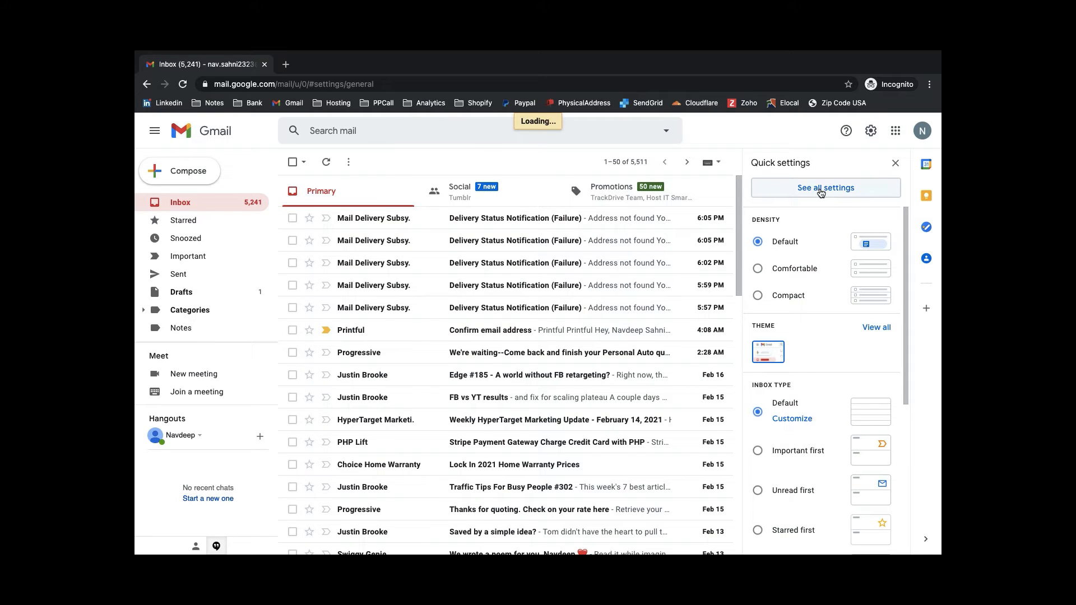
{"action": "left_click", "coordinate": [452, 186]}
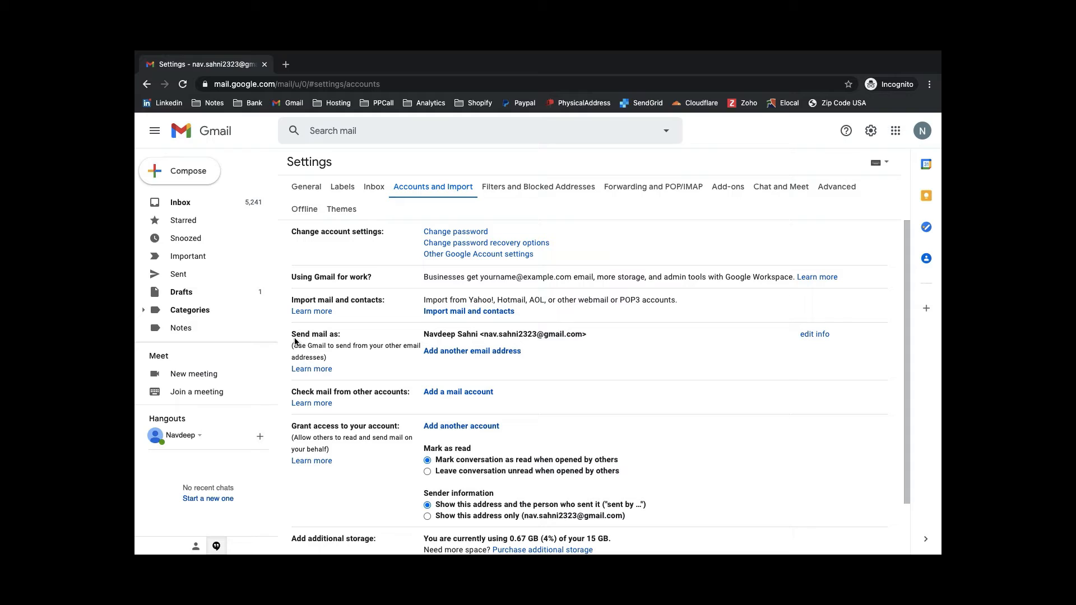
{"action": "left_click", "coordinate": [448, 350]}
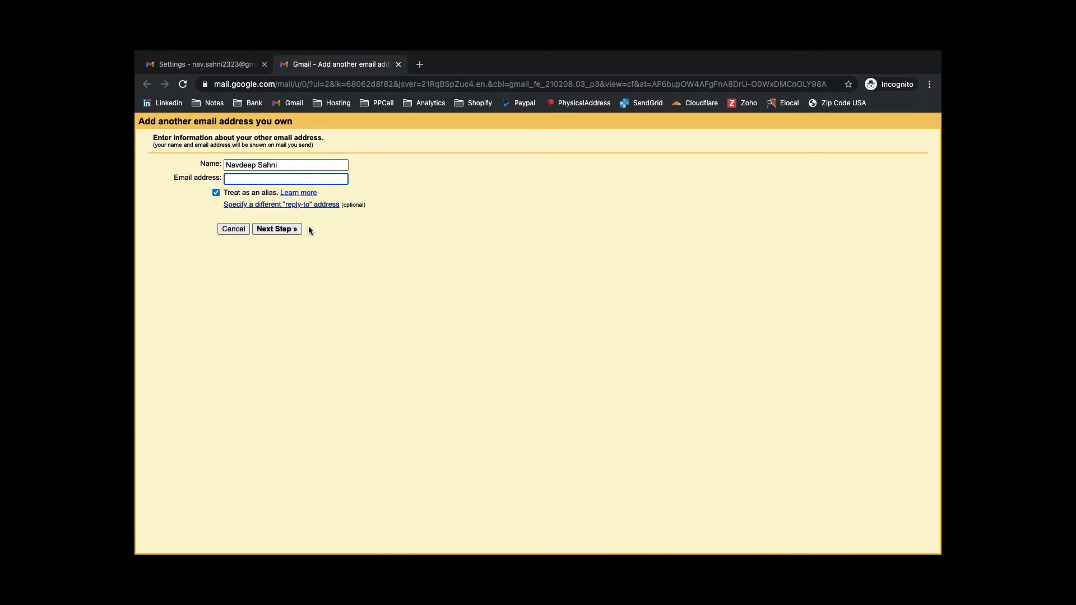
{"action": "triple_click", "coordinate": [268, 167]}
{"action": "left_click", "coordinate": [433, 164]}
{"action": "left_click", "coordinate": [241, 178]}
{"action": "key", "text": "super+v"}
{"action": "left_click", "coordinate": [270, 230]}
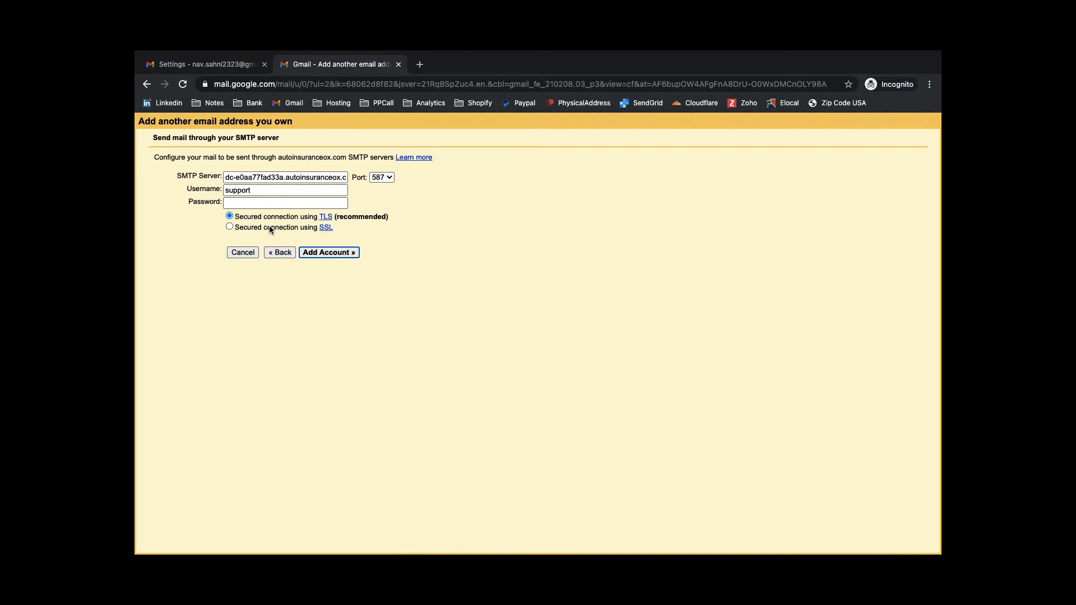
{"action": "double_click", "coordinate": [250, 190]}
{"action": "key", "text": "super+v"}
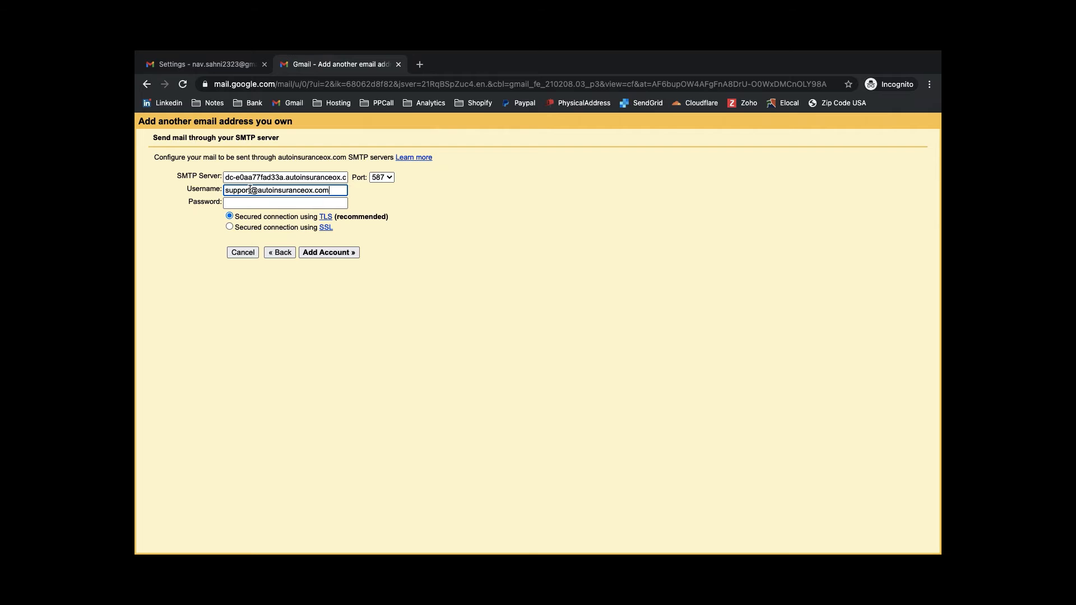
{"action": "left_click", "coordinate": [251, 203]}
{"action": "type", "text": "•••••••••••••"}
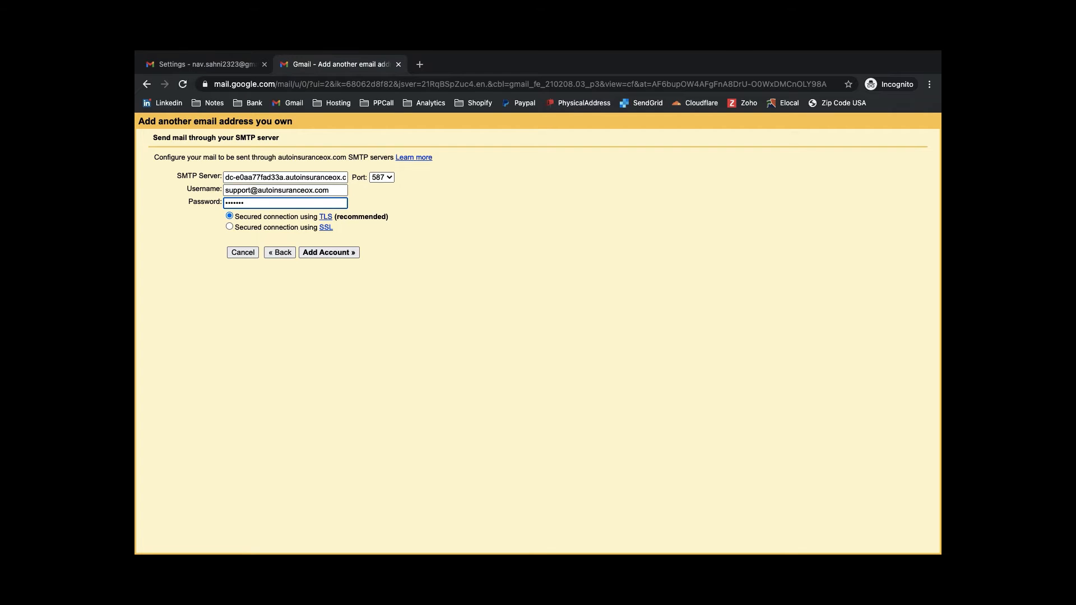
Step: Set SMTP server autoinsuranceox.com on port 465 and try adding the account
{"action": "key", "text": "ctrl+Left"}
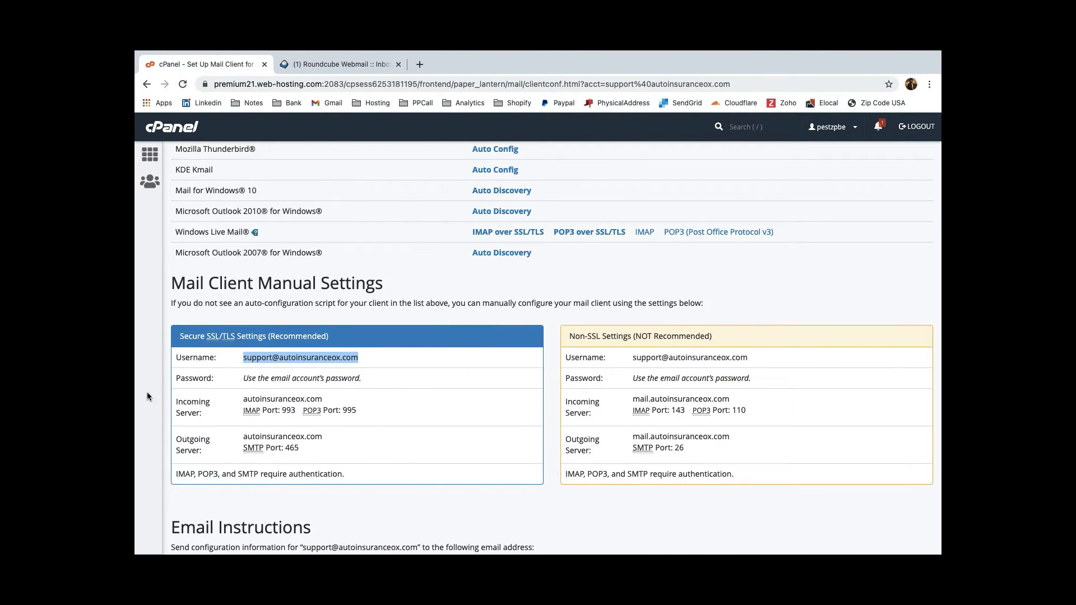
{"action": "double_click", "coordinate": [264, 436]}
{"action": "key", "text": "super+c"}
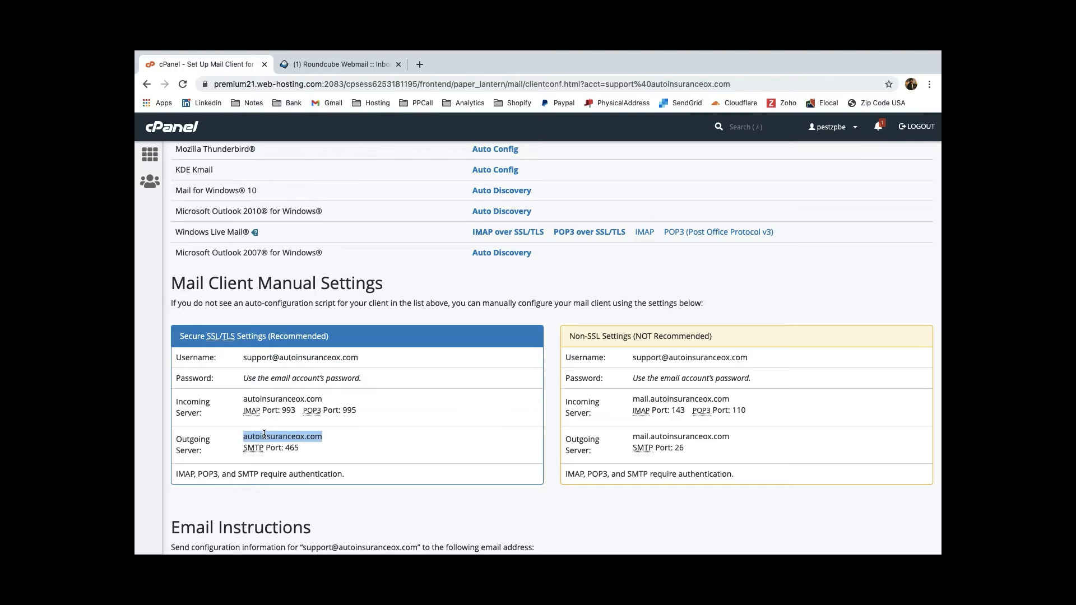
{"action": "key", "text": "ctrl+Right"}
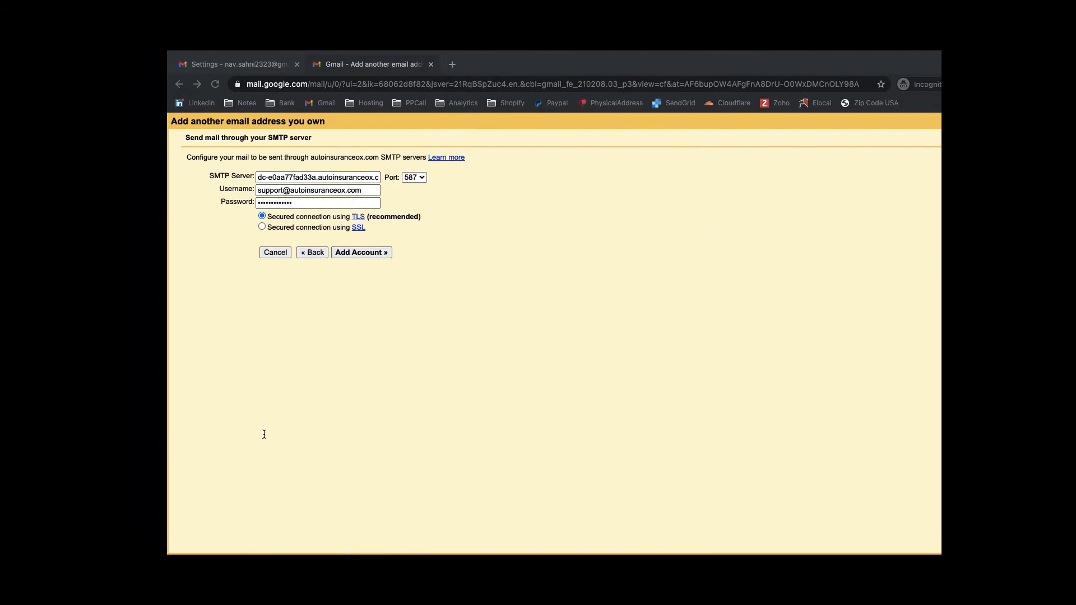
{"action": "triple_click", "coordinate": [297, 178]}
{"action": "key", "text": "super+v"}
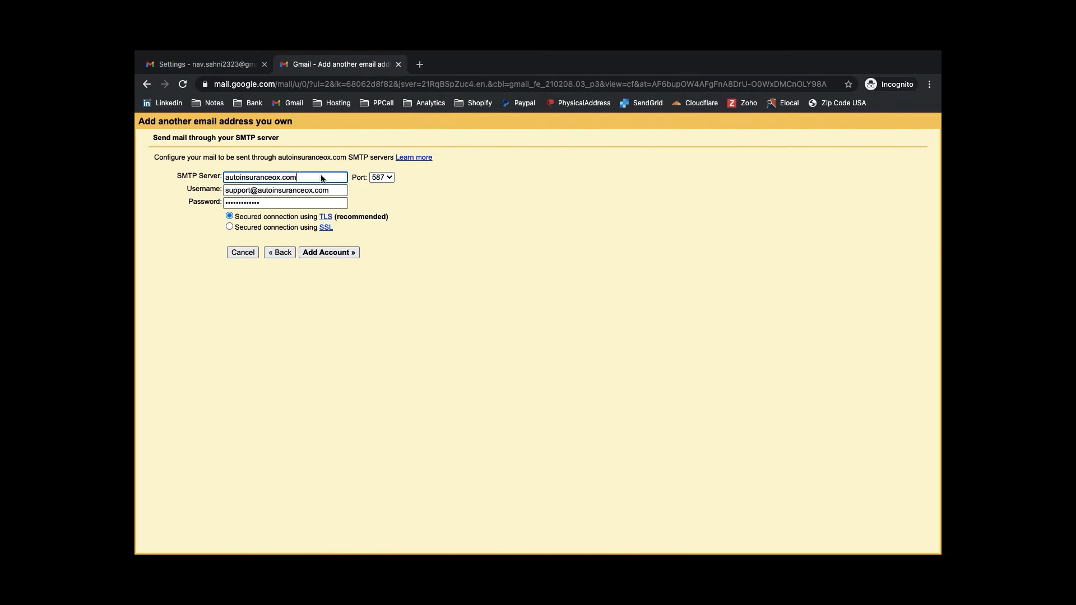
{"action": "left_click", "coordinate": [382, 177]}
{"action": "left_click", "coordinate": [385, 165]}
{"action": "left_click", "coordinate": [341, 253]}
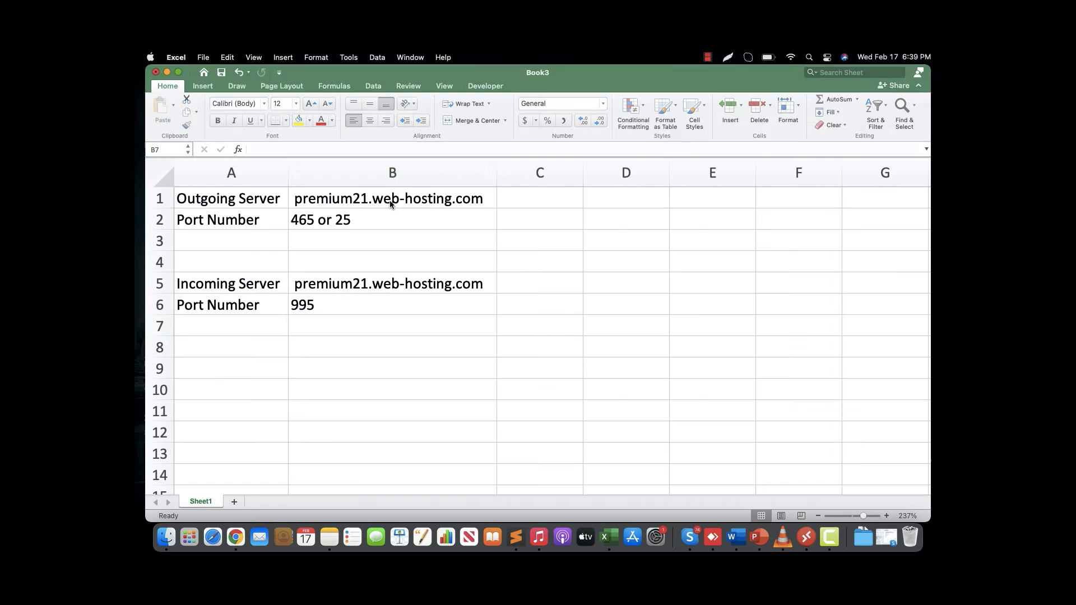
Step: Copy premium21.web-hosting.com from spreadsheet cell B1 and return to the Gmail SMTP form
{"action": "left_click", "coordinate": [347, 204]}
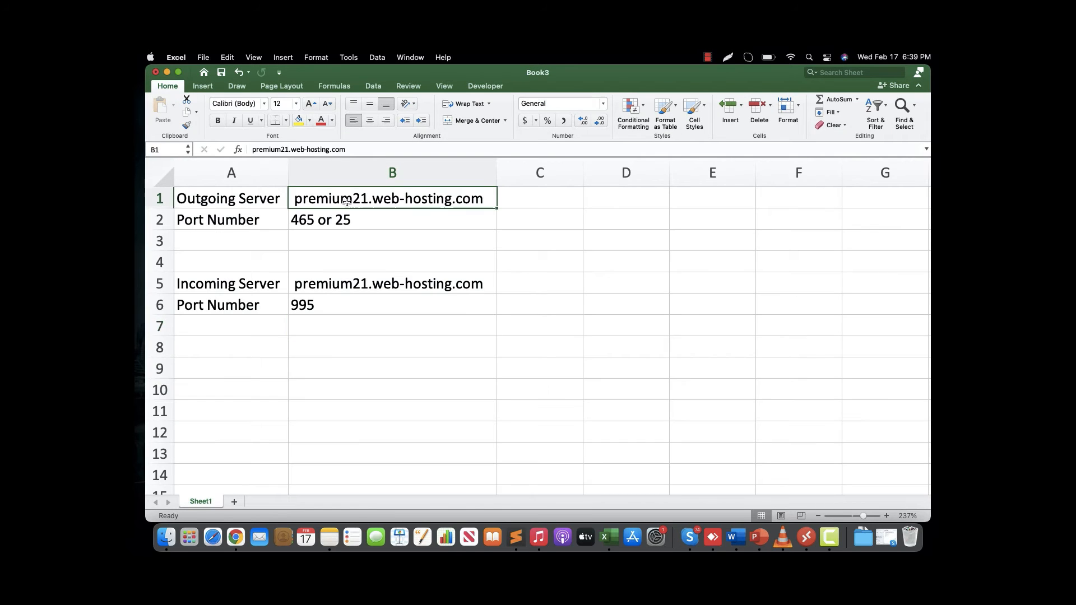
{"action": "key", "text": "super+c"}
{"action": "key", "text": "ctrl+Right"}
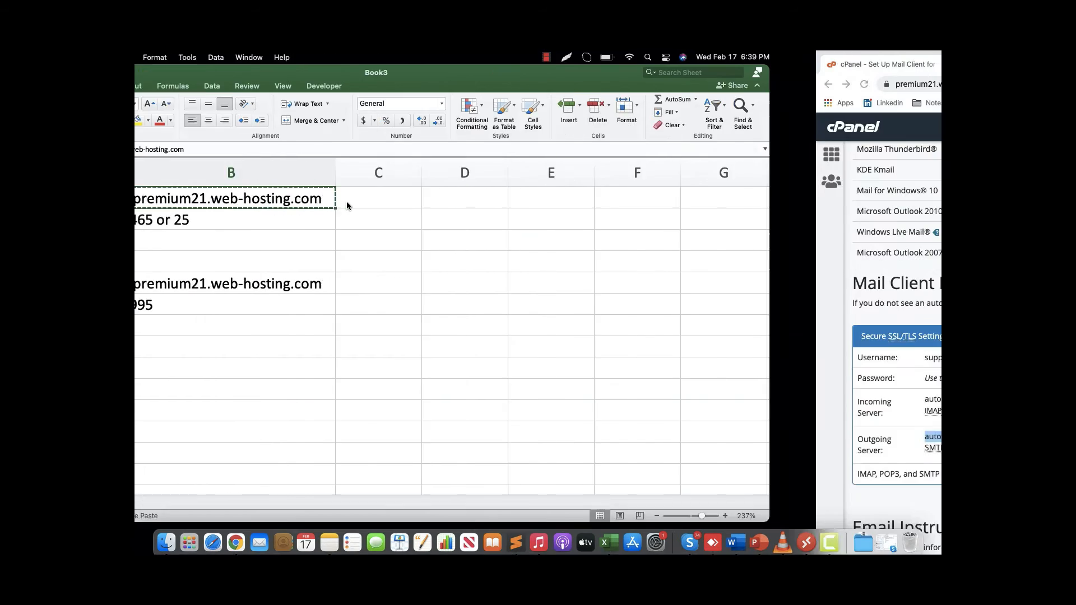
{"action": "key", "text": "ctrl+Right"}
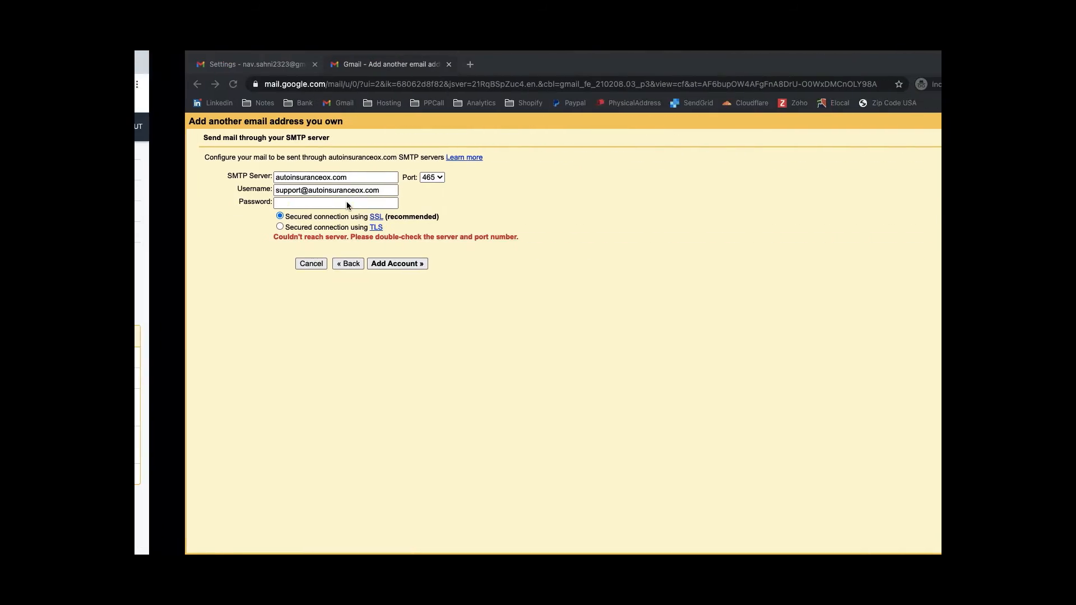
Step: Replace the SMTP server with premium21.web-hosting.com, re-enter the password and add the account
{"action": "left_click", "coordinate": [275, 177]}
{"action": "key", "text": "super+a"}
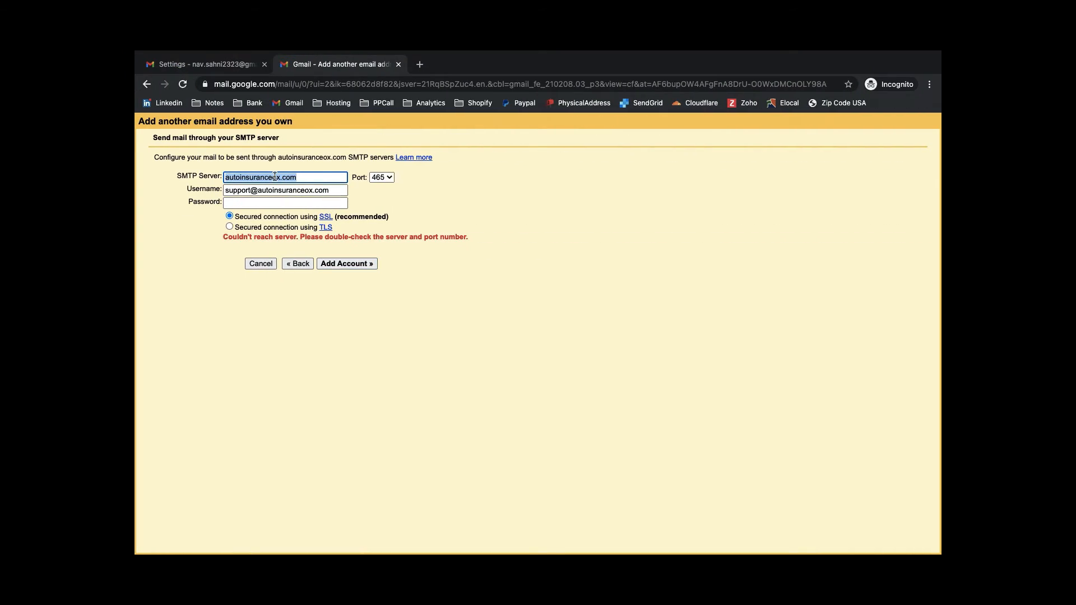
{"action": "key", "text": "super+v"}
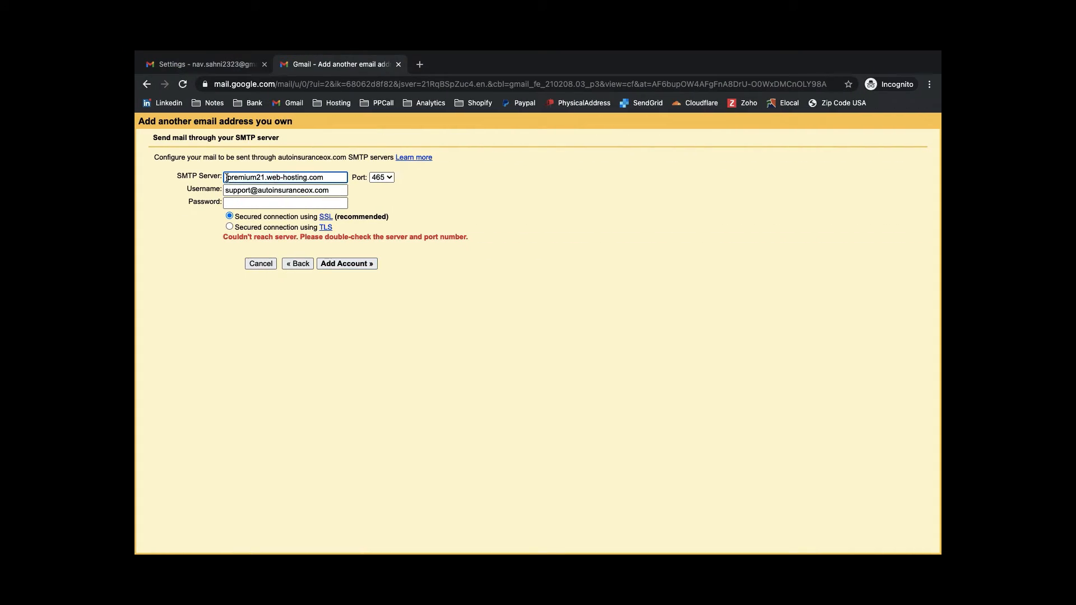
{"action": "left_click", "coordinate": [232, 207]}
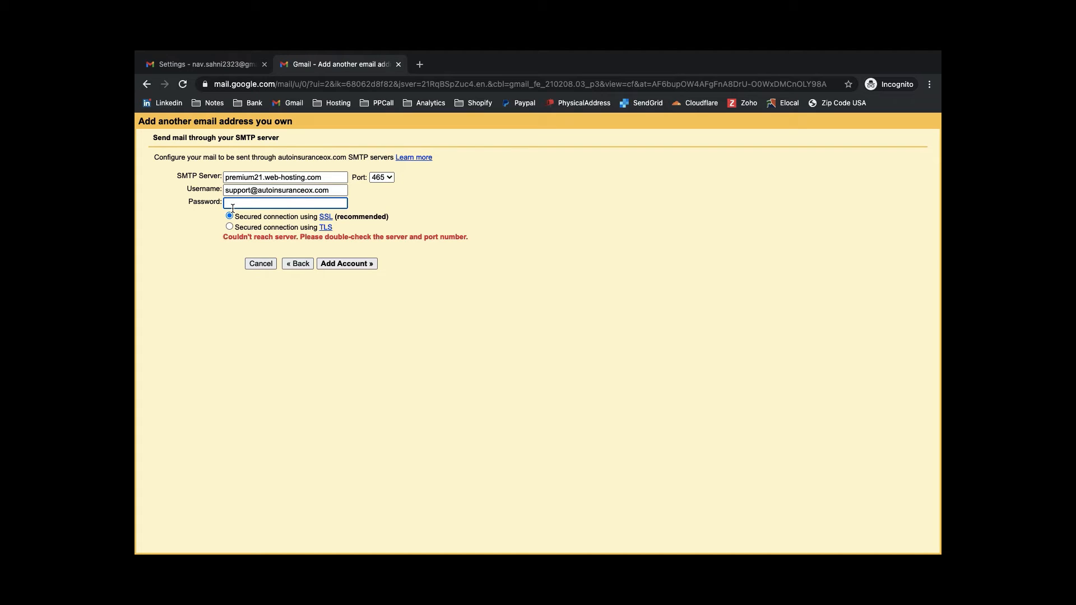
{"action": "type", "text": "••••••••••••"}
{"action": "left_click", "coordinate": [341, 264]}
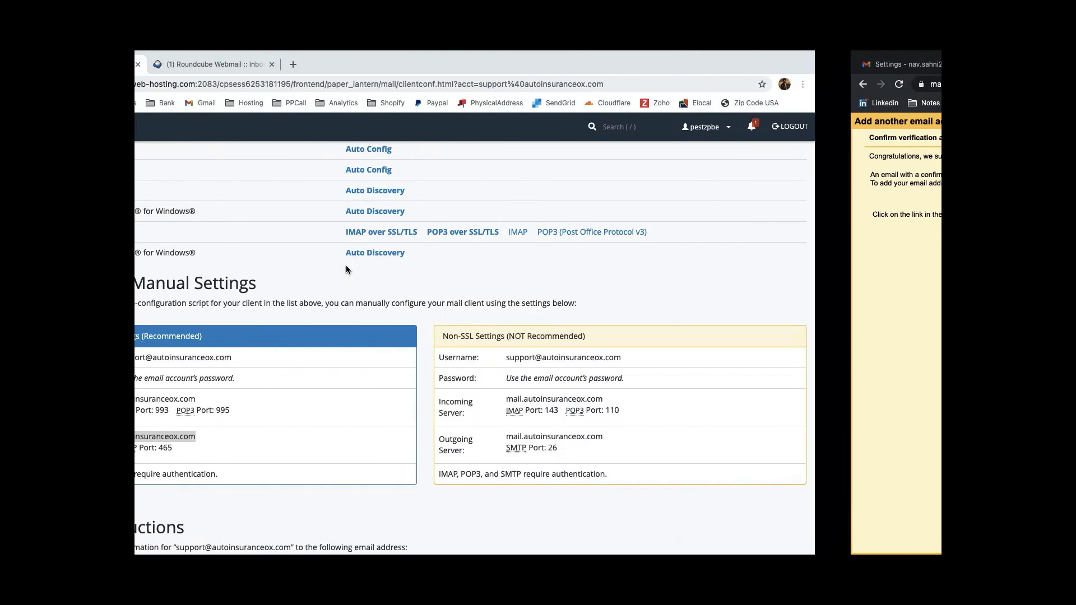
Step: Open the Gmail Confirmation email in the support inbox via Roundcube and select its code
{"action": "left_click", "coordinate": [146, 84]}
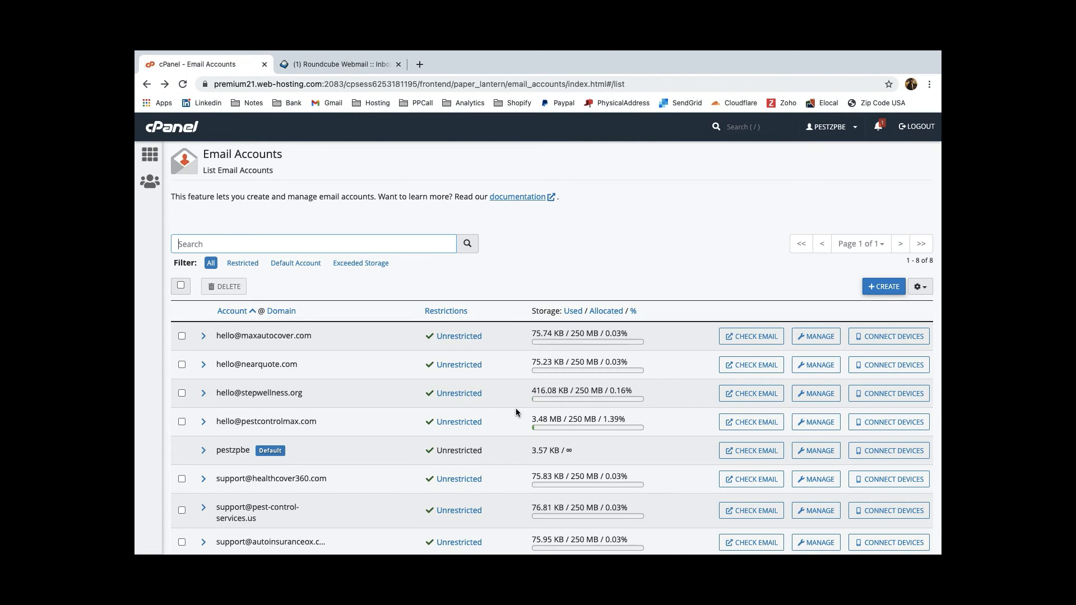
{"action": "scroll", "coordinate": [516, 408], "scroll_direction": "down", "scroll_amount": 2}
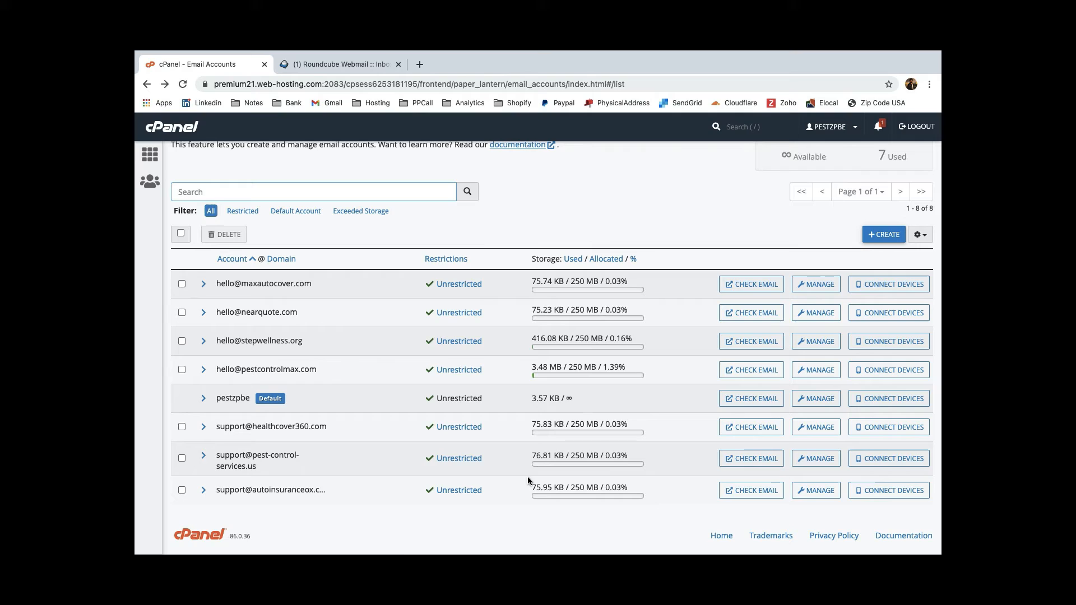
{"action": "left_click", "coordinate": [734, 491]}
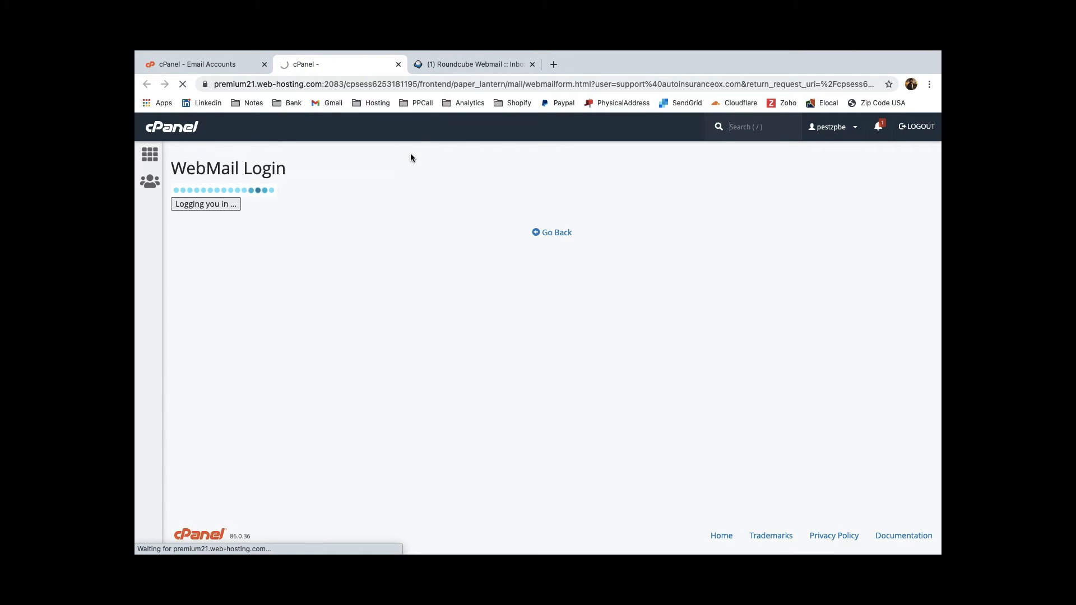
{"action": "left_click", "coordinate": [461, 66]}
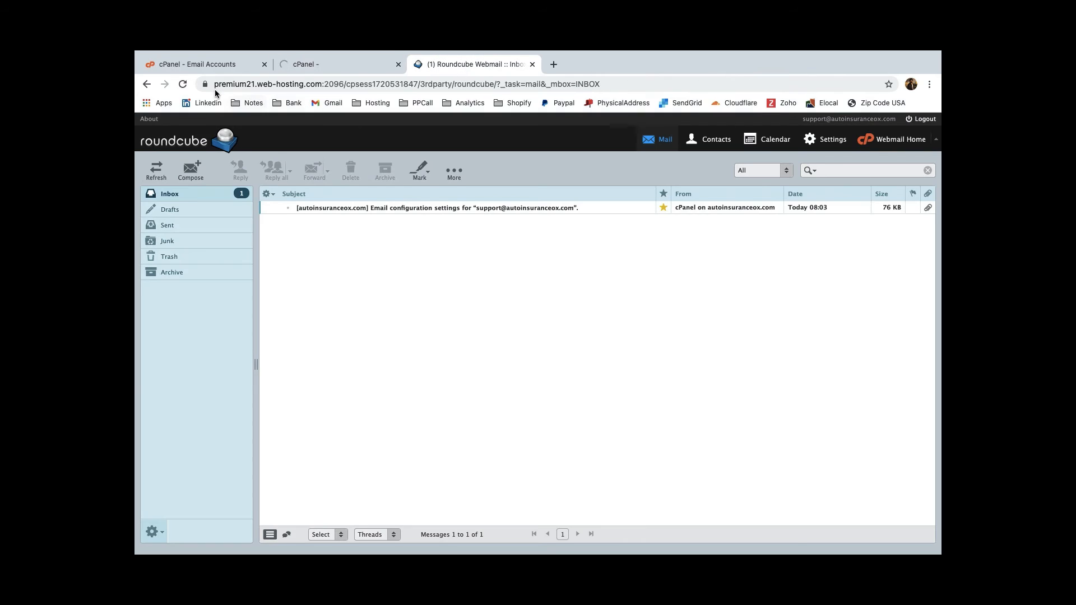
{"action": "left_click", "coordinate": [182, 84]}
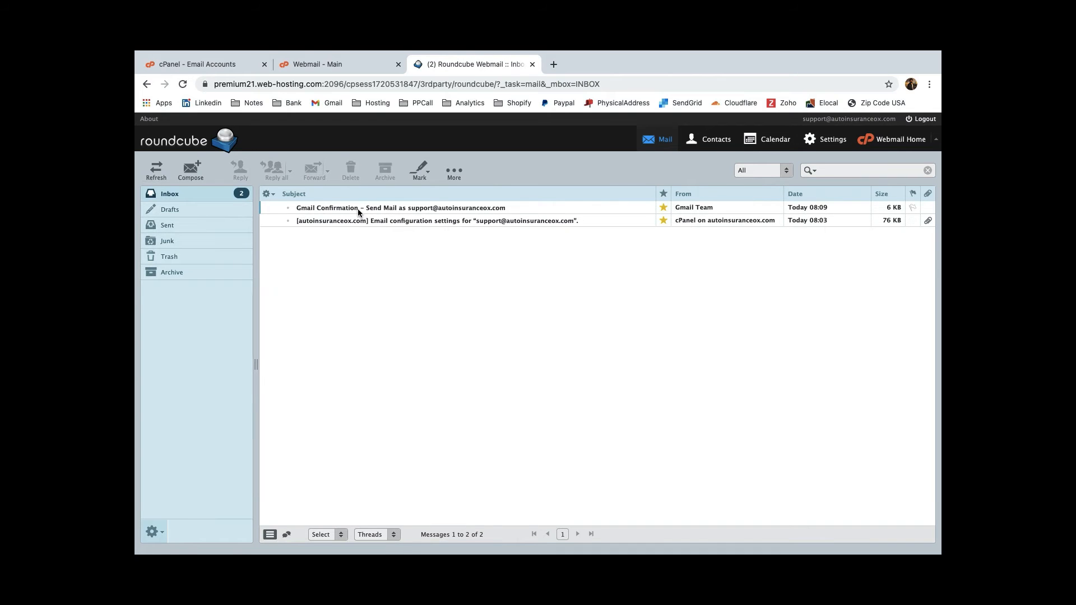
{"action": "double_click", "coordinate": [357, 208]}
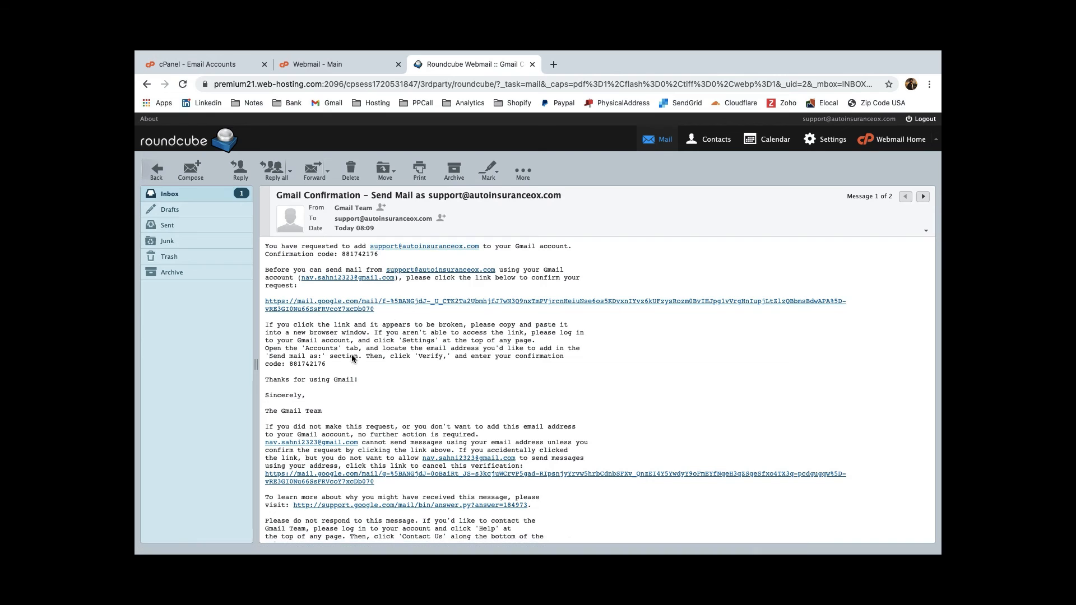
{"action": "double_click", "coordinate": [369, 255]}
{"action": "key", "text": "super+c"}
Step: Paste the confirmation code into Gmail and verify the support address
{"action": "key", "text": "ctrl+Right"}
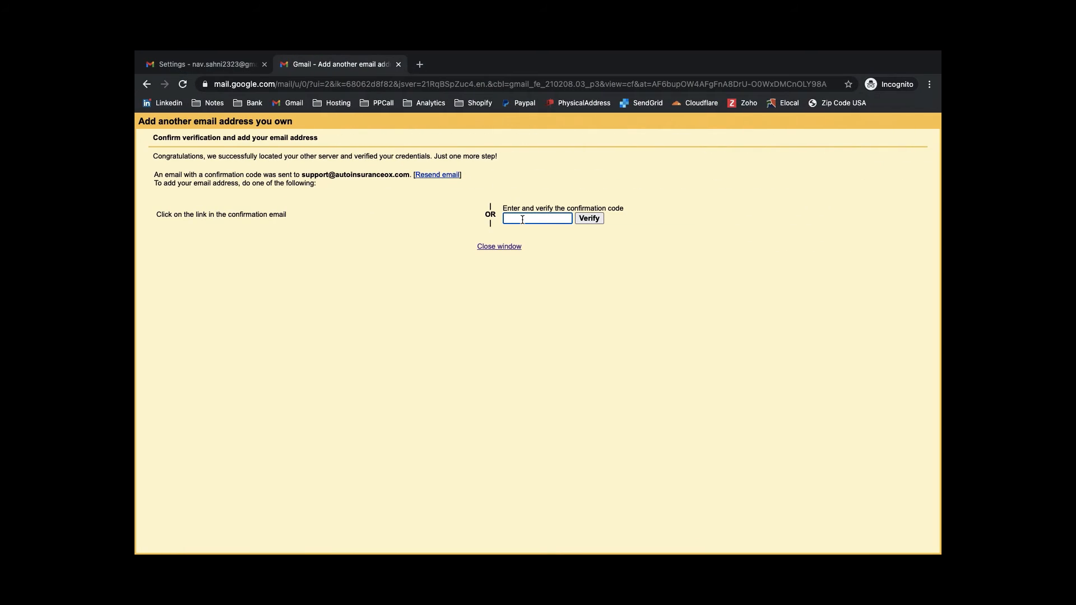
{"action": "key", "text": "super+v"}
{"action": "left_click", "coordinate": [601, 219]}
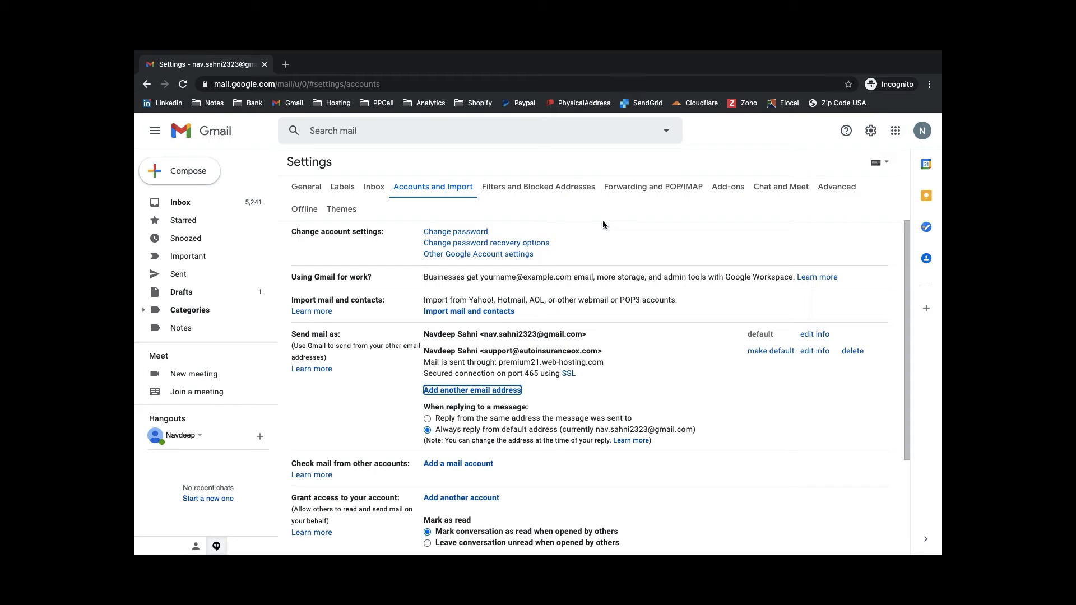
Step: Compose a message from the support address with subject 'Test Email' and body 'This is a test email!'
{"action": "left_click", "coordinate": [185, 171]}
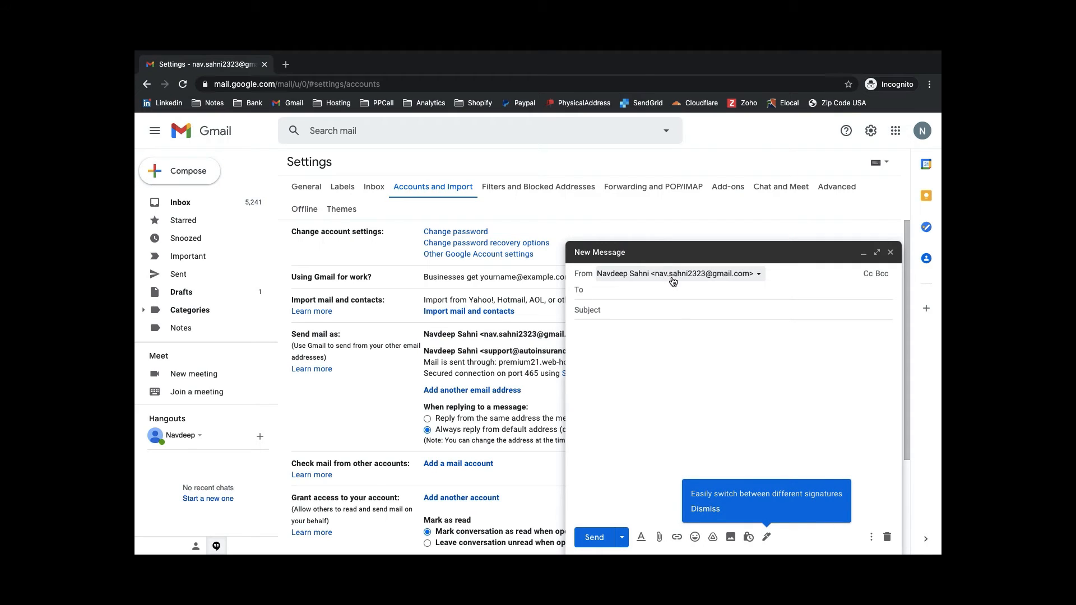
{"action": "left_click", "coordinate": [751, 277]}
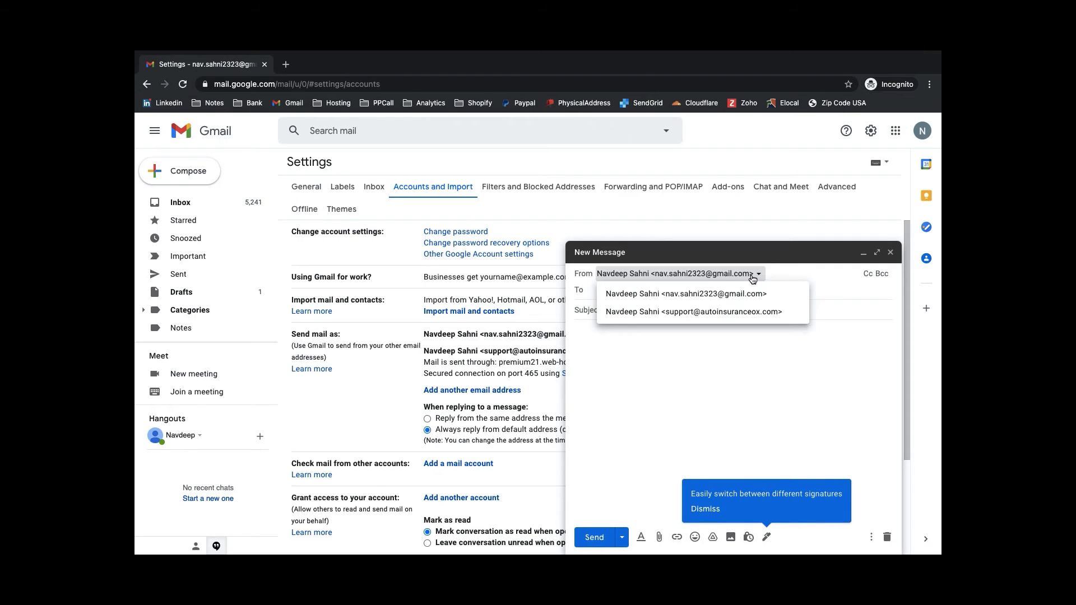
{"action": "left_click", "coordinate": [739, 312]}
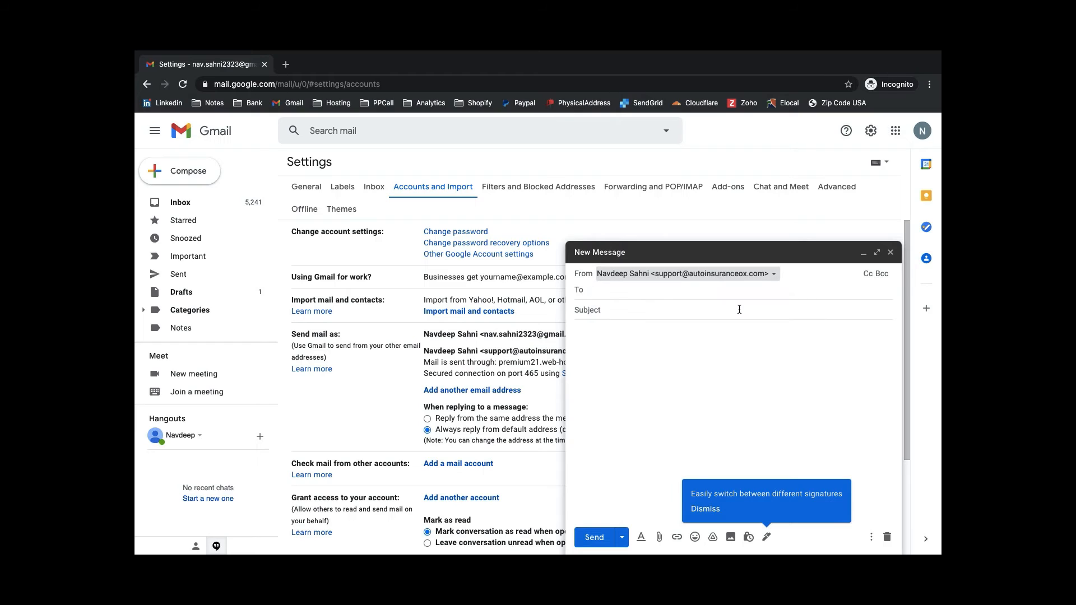
{"action": "left_click", "coordinate": [641, 303]}
{"action": "type", "text": "Test Email"}
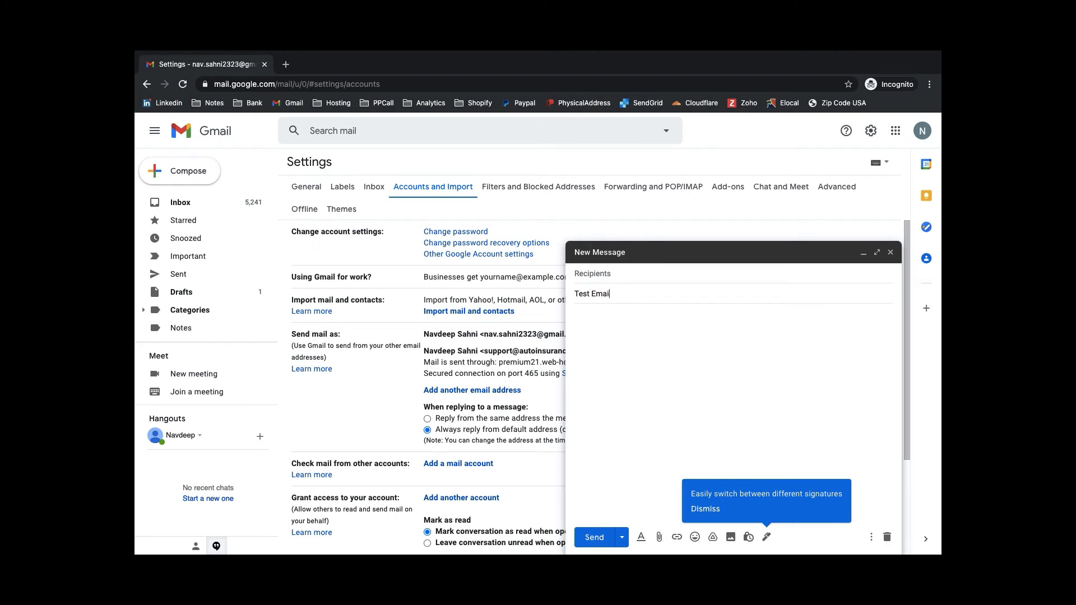
{"action": "key", "text": "Tab"}
{"action": "type", "text": "This is a test email!"}
Step: Address it to the suggested Gmail contact, send it, then copy the incoming server from cell B5
{"action": "left_click", "coordinate": [598, 278]}
{"action": "type", "text": "nav"}
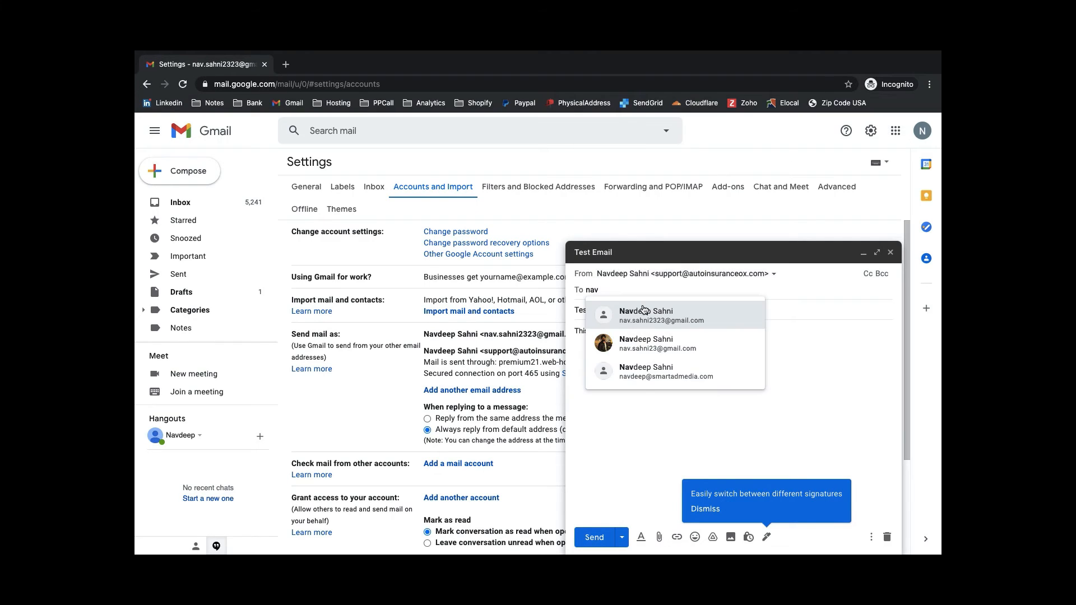
{"action": "left_click", "coordinate": [645, 307]}
{"action": "left_click", "coordinate": [600, 538]}
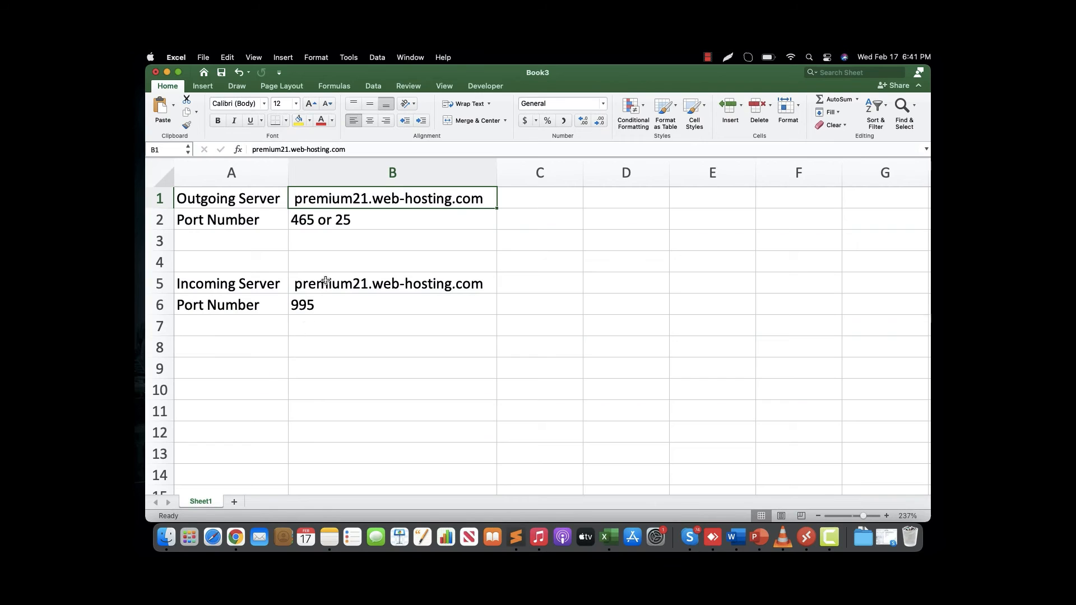
{"action": "left_click", "coordinate": [327, 285]}
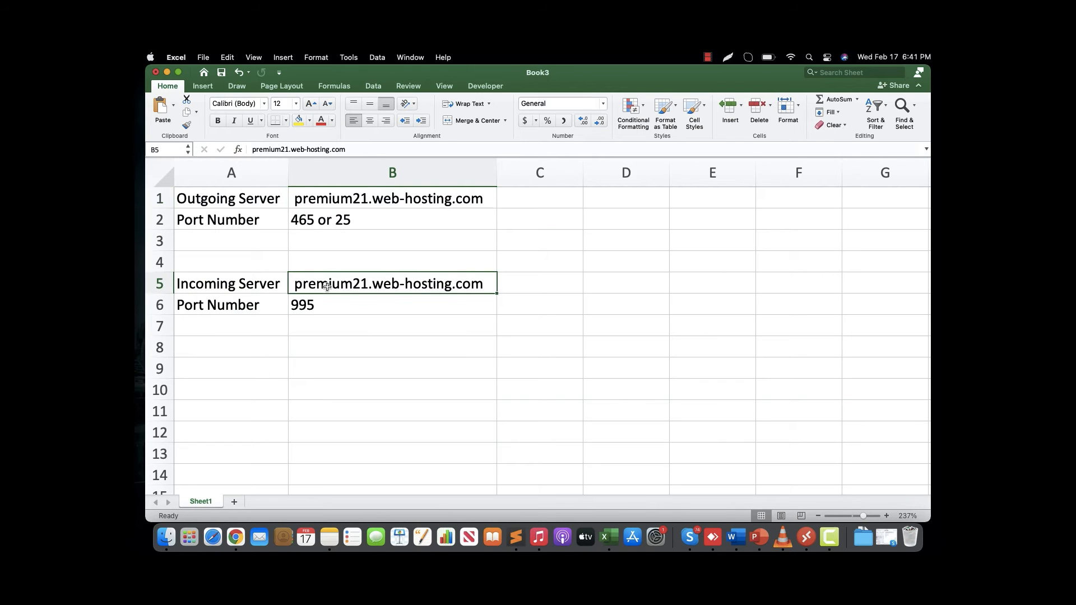
{"action": "key", "text": "super+c"}
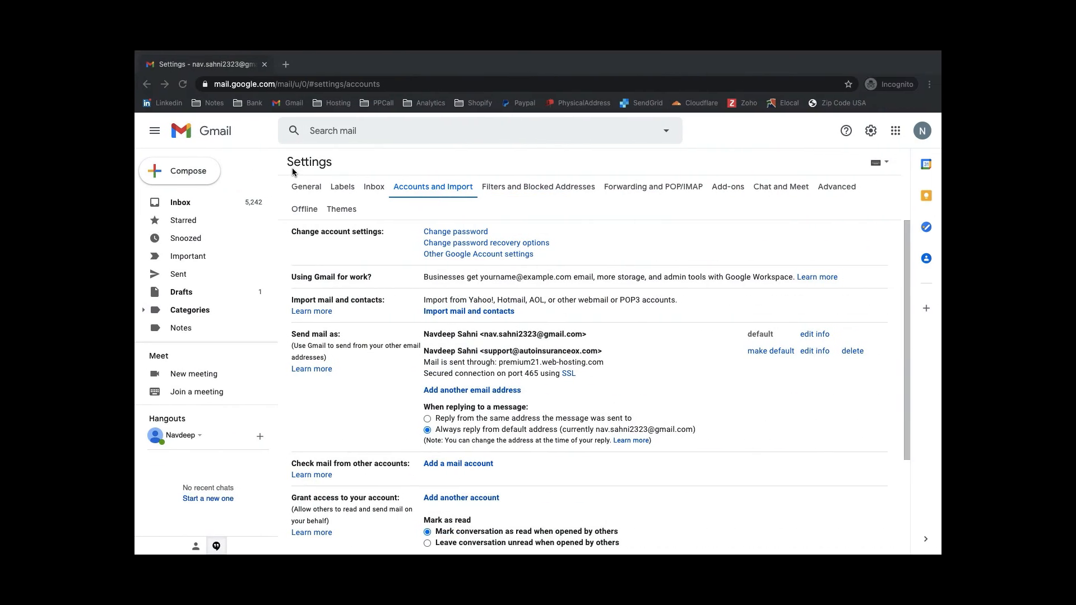
{"action": "scroll", "coordinate": [344, 387], "scroll_direction": "down", "scroll_amount": 1}
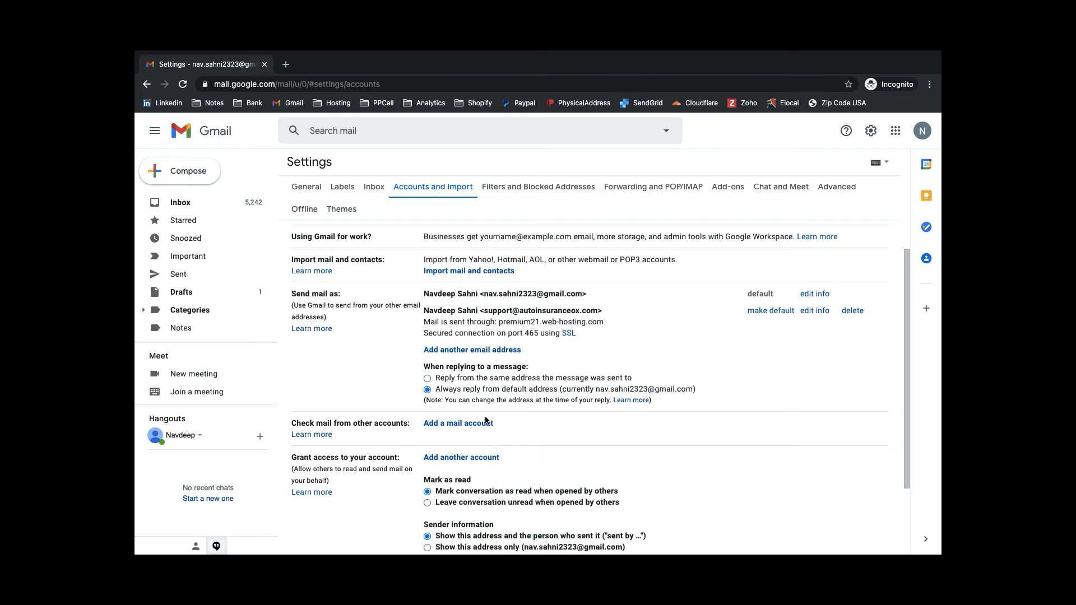
{"action": "left_click", "coordinate": [487, 423]}
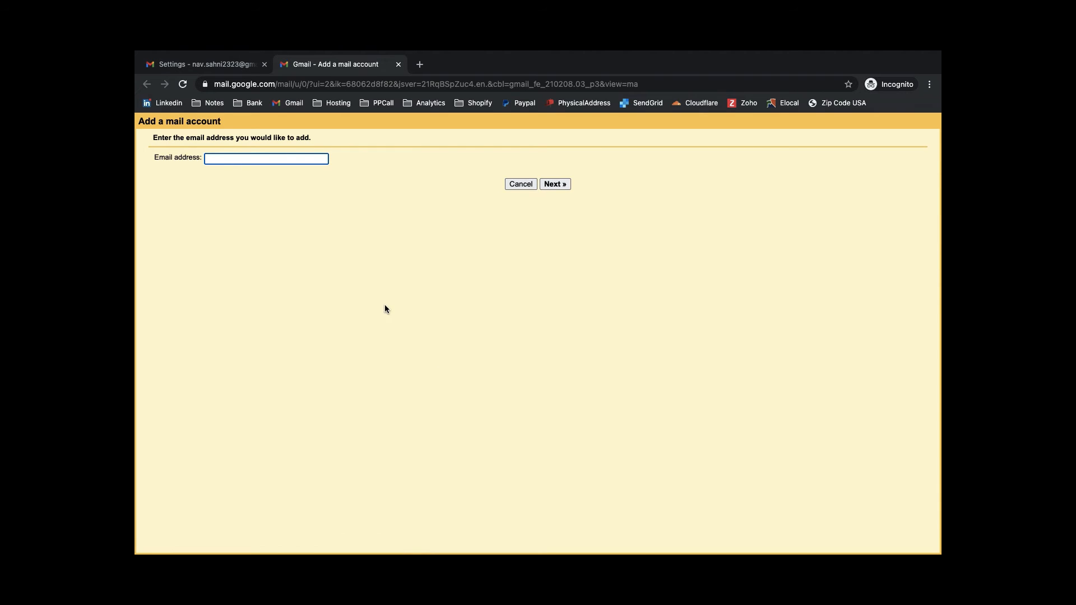
{"action": "key", "text": "super+v"}
{"action": "left_click", "coordinate": [552, 184]}
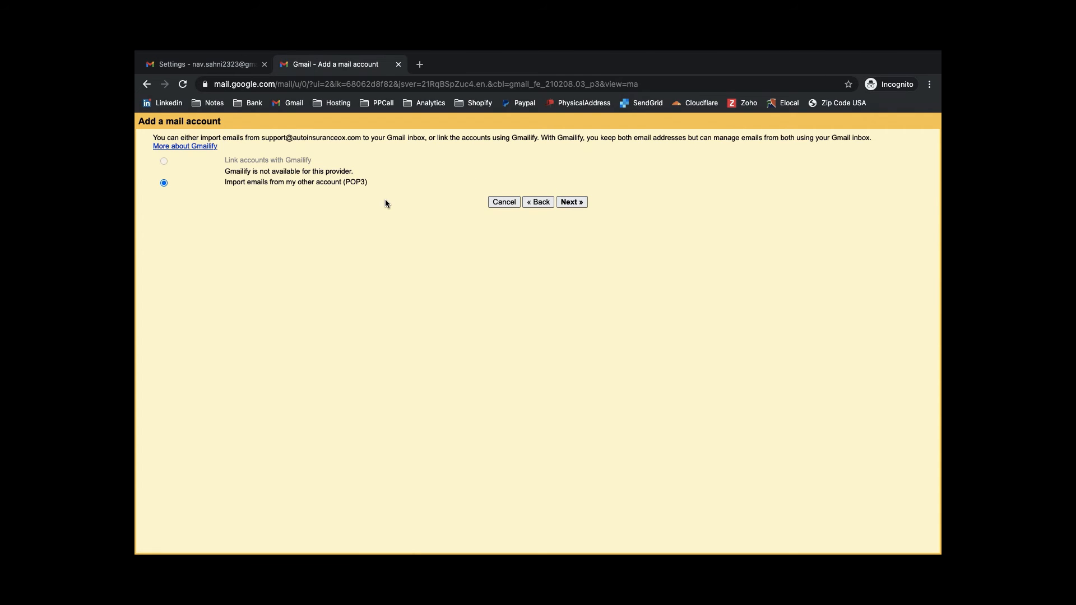
{"action": "left_click", "coordinate": [565, 202]}
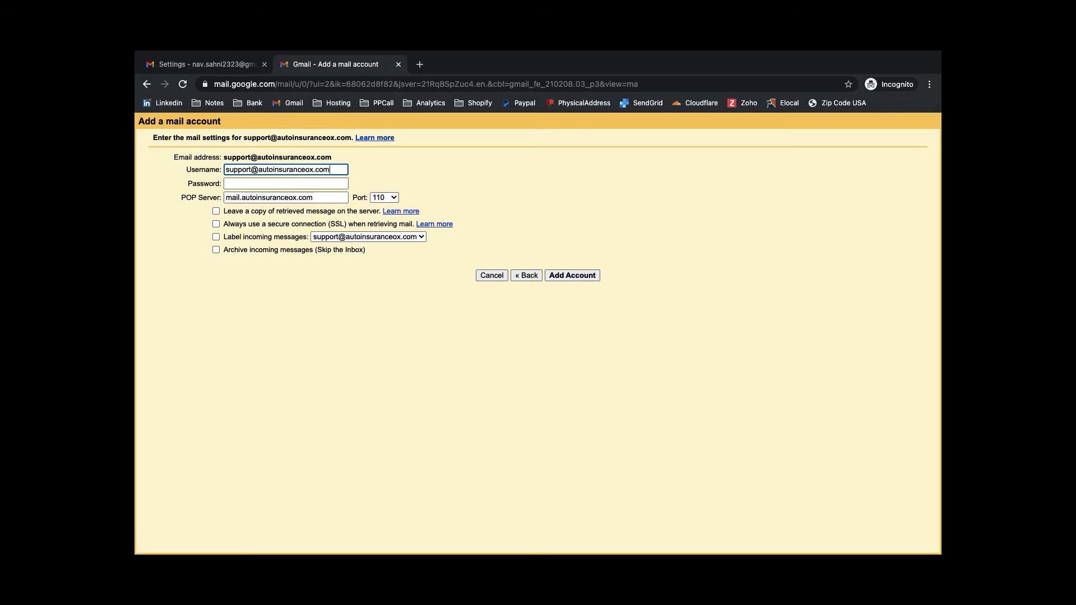
Step: Enter the password, POP server premium21.web-hosting.com and port 995, then save the account
{"action": "left_click", "coordinate": [303, 185]}
{"action": "type", "text": "xxxxxxxxxxx"}
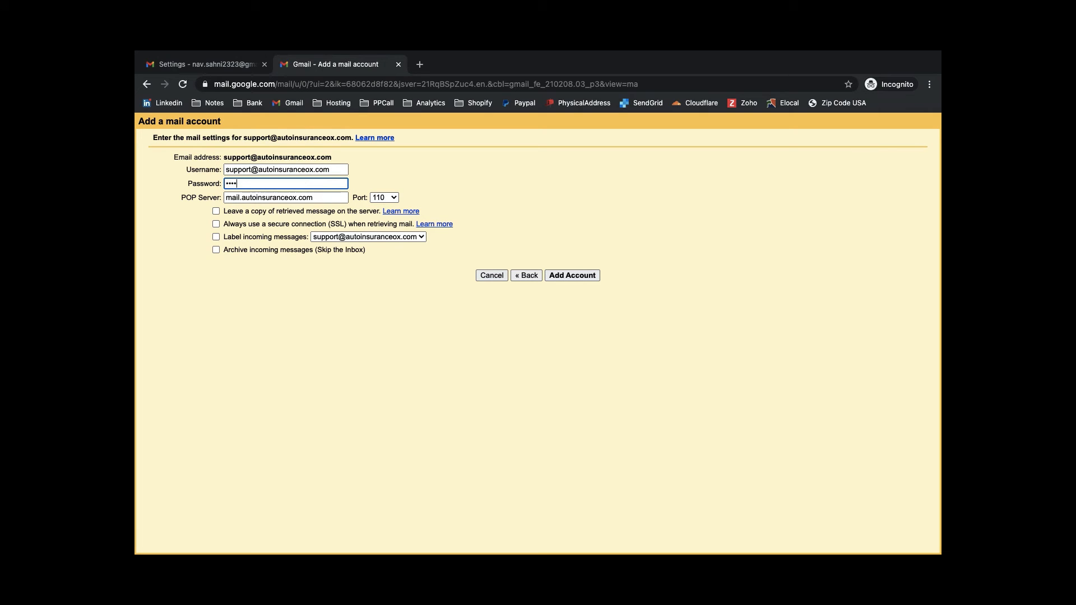
{"action": "type", "text": "xx"}
{"action": "triple_click", "coordinate": [288, 199]}
{"action": "key", "text": "super+v"}
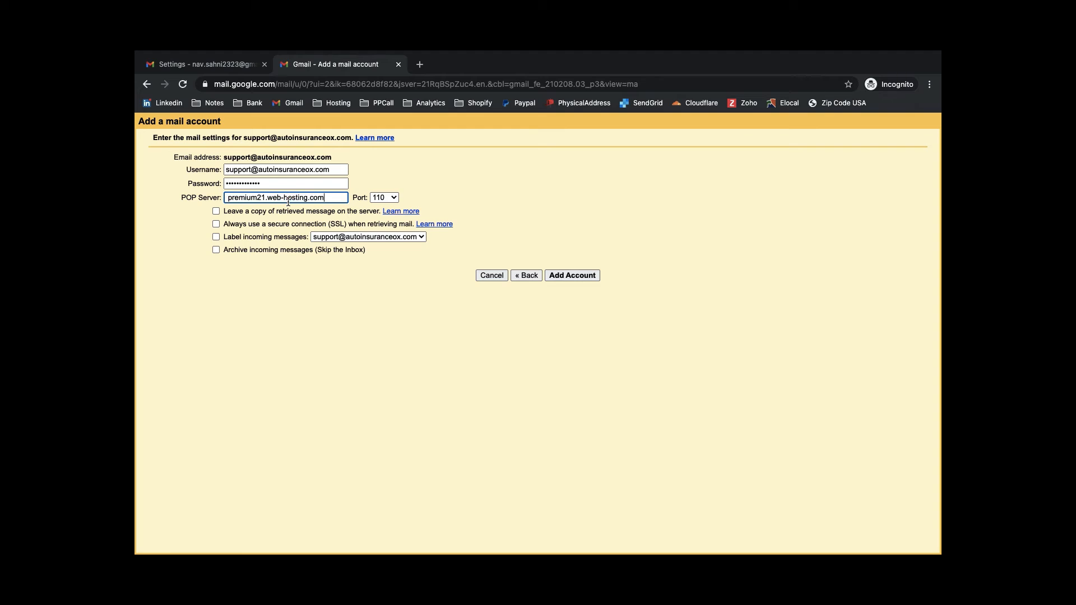
{"action": "left_click", "coordinate": [385, 198]}
{"action": "left_click", "coordinate": [261, 213]}
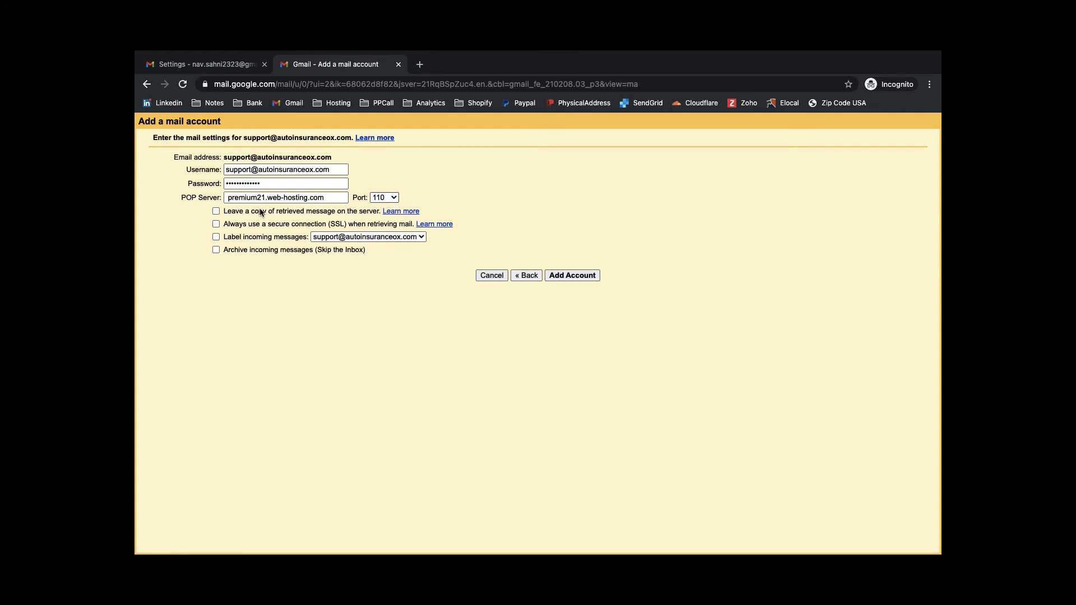
{"action": "left_click", "coordinate": [229, 199]}
{"action": "key", "text": "BackSpace"}
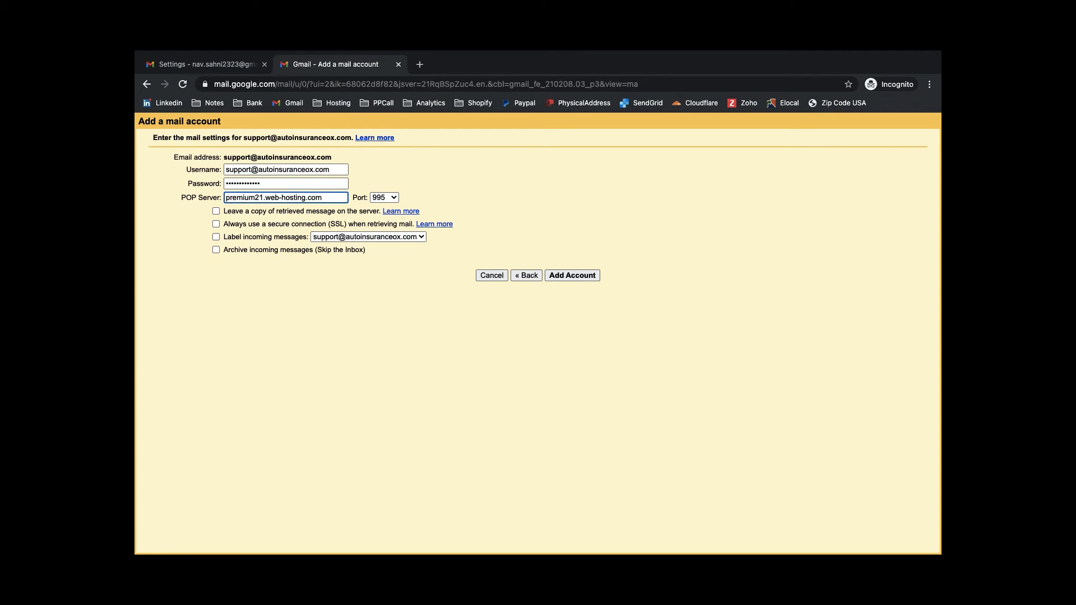
{"action": "left_click", "coordinate": [566, 275]}
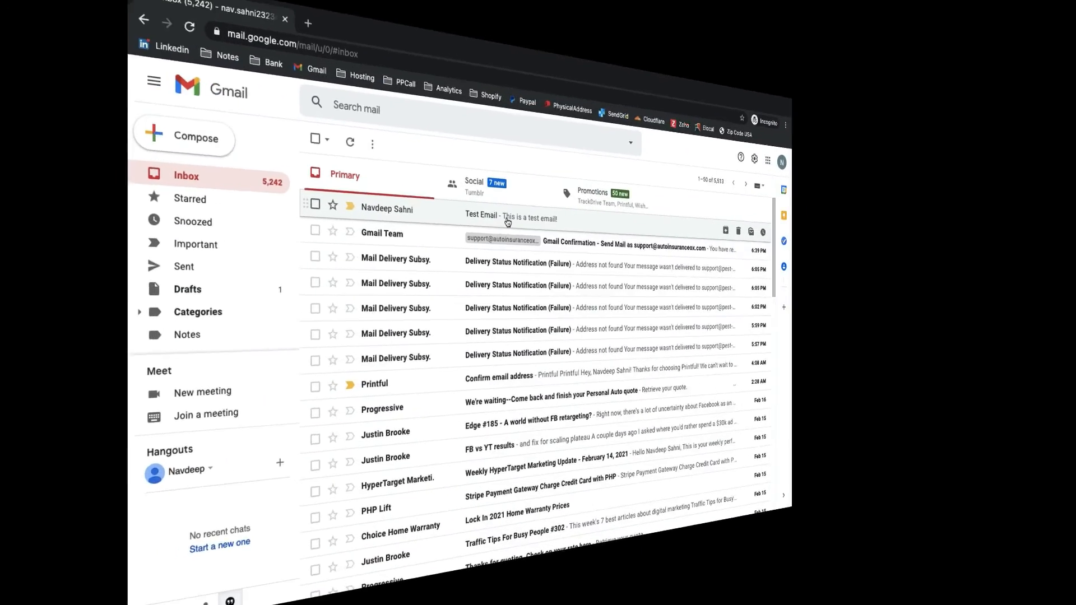
{"action": "left_click", "coordinate": [508, 223]}
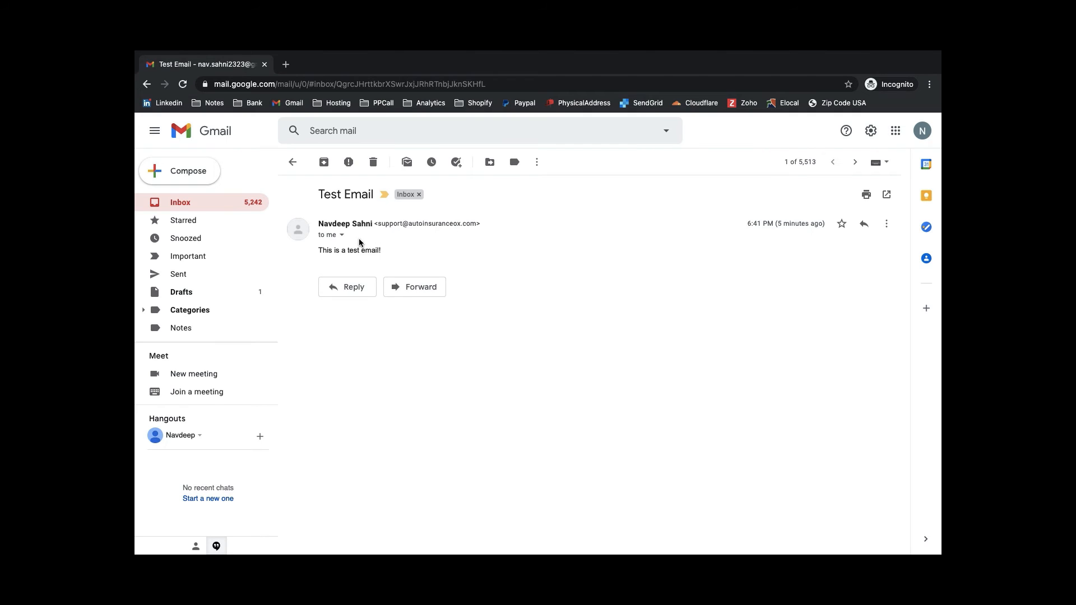
{"action": "left_click", "coordinate": [342, 234]}
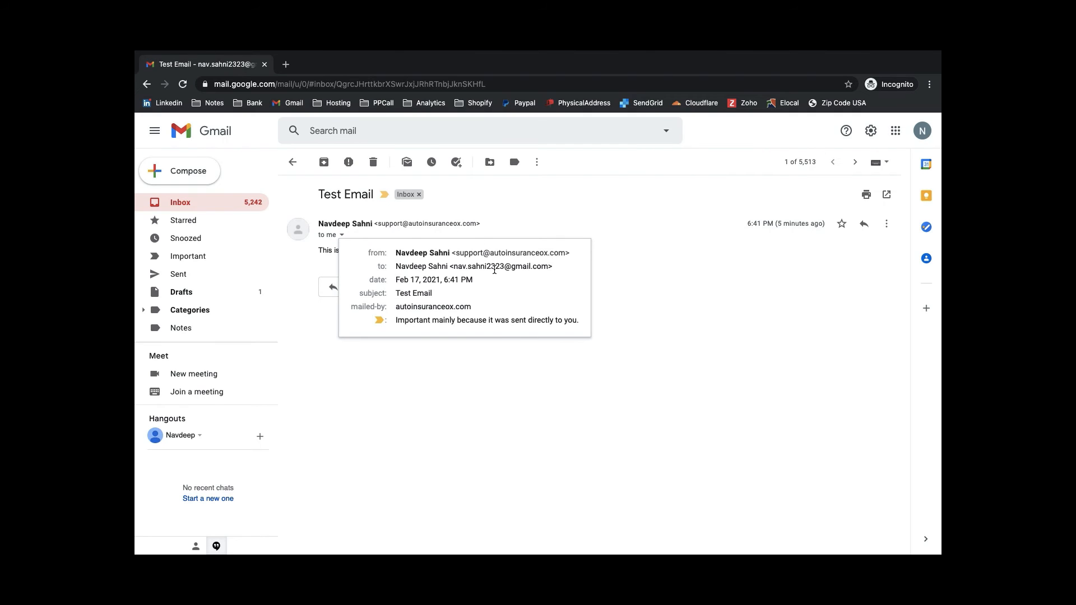
{"action": "left_click", "coordinate": [605, 257]}
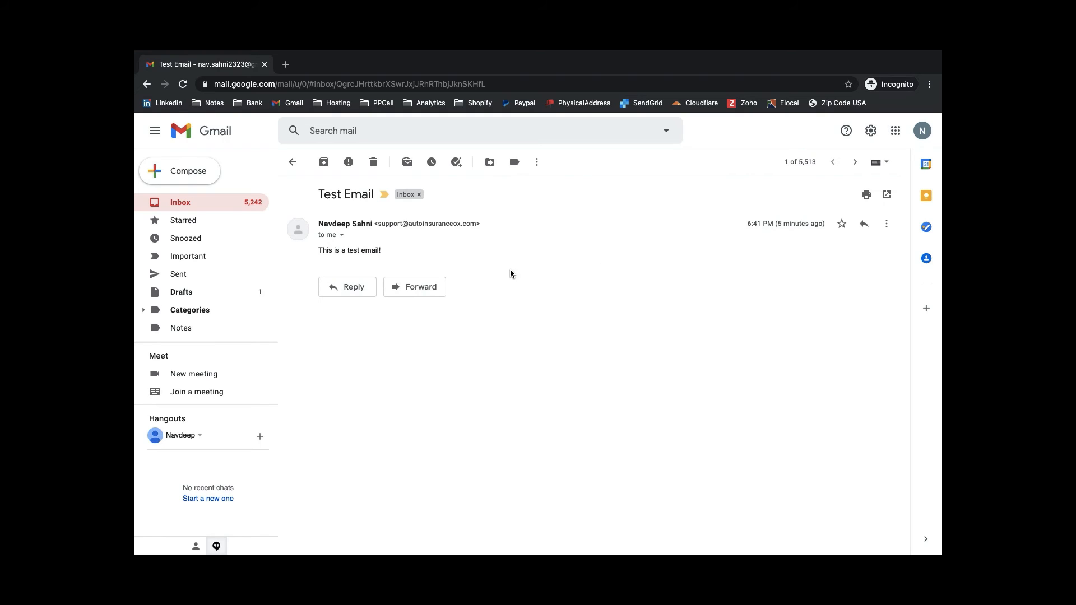
{"action": "left_click_drag", "start_coordinate": [377, 224], "coordinate": [477, 223]}
{"action": "key", "text": "super+c"}
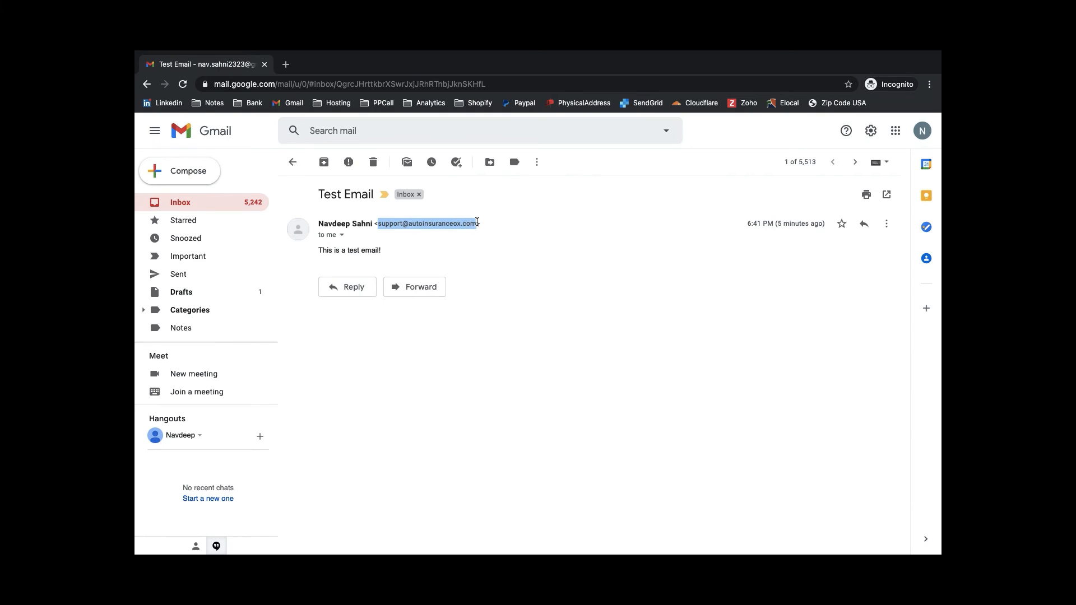
{"action": "key", "text": "super+grave"}
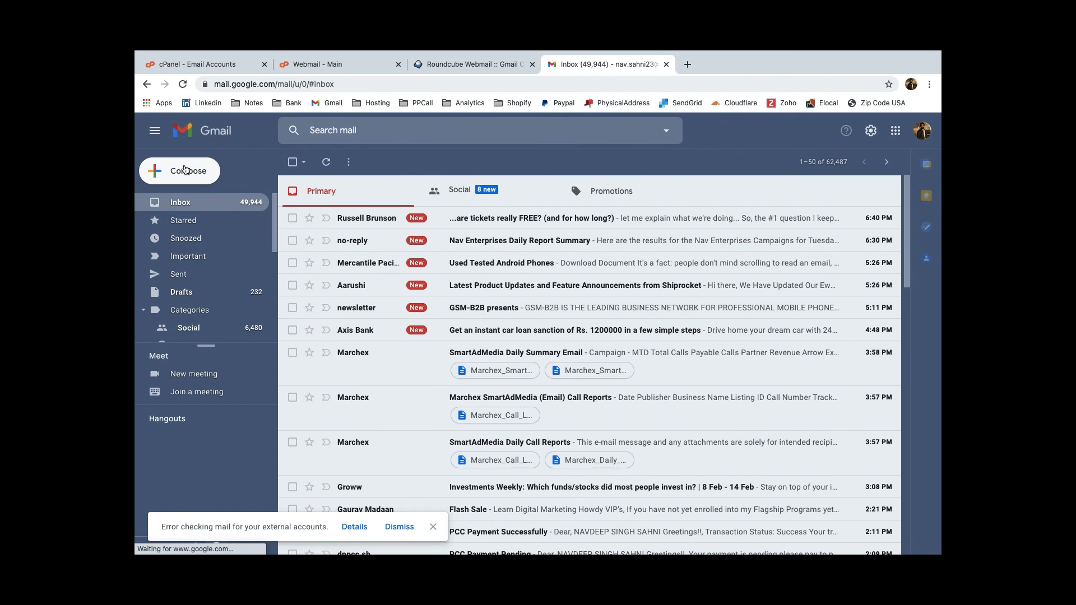
{"action": "left_click", "coordinate": [195, 174]}
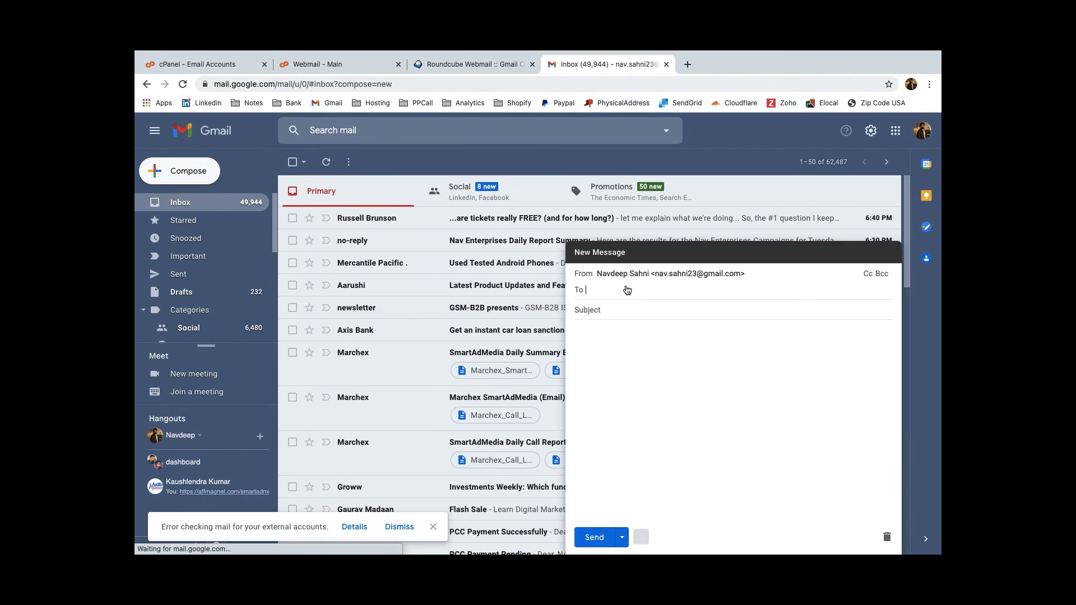
{"action": "key", "text": "super+v"}
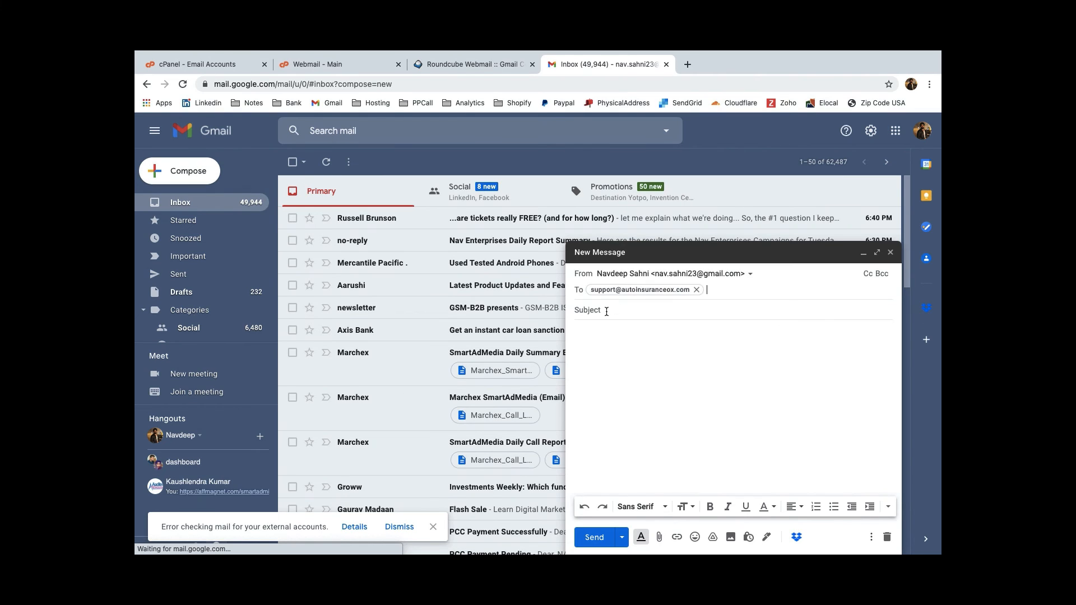
{"action": "left_click", "coordinate": [607, 310]}
{"action": "type", "text": "Test Incoming Email"}
{"action": "key", "text": "Tab"}
{"action": "type", "text": "Hey, "}
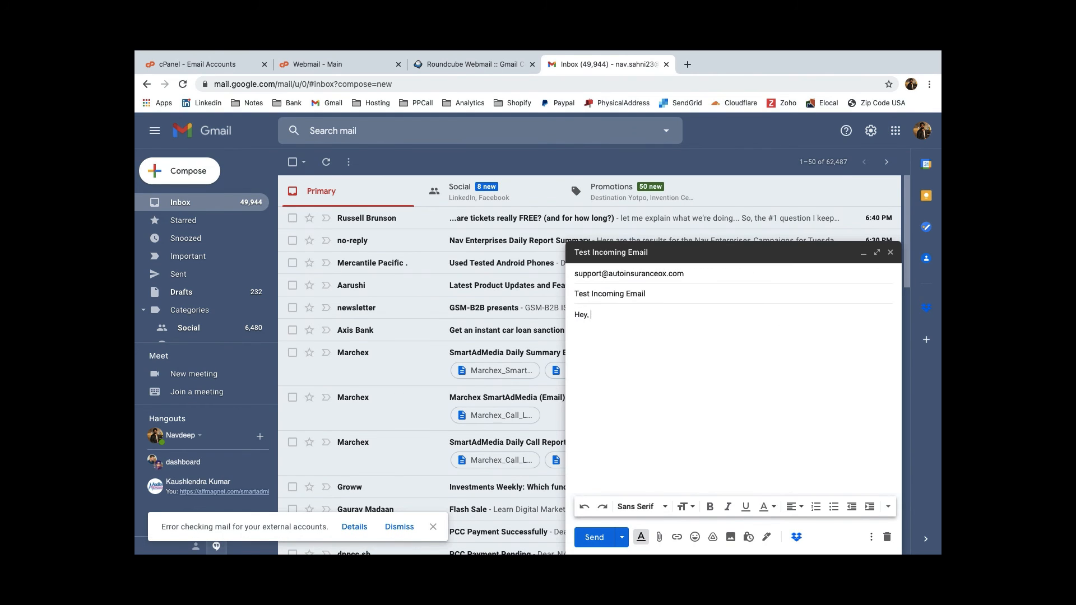
{"action": "type", "text": "this is a test email!"}
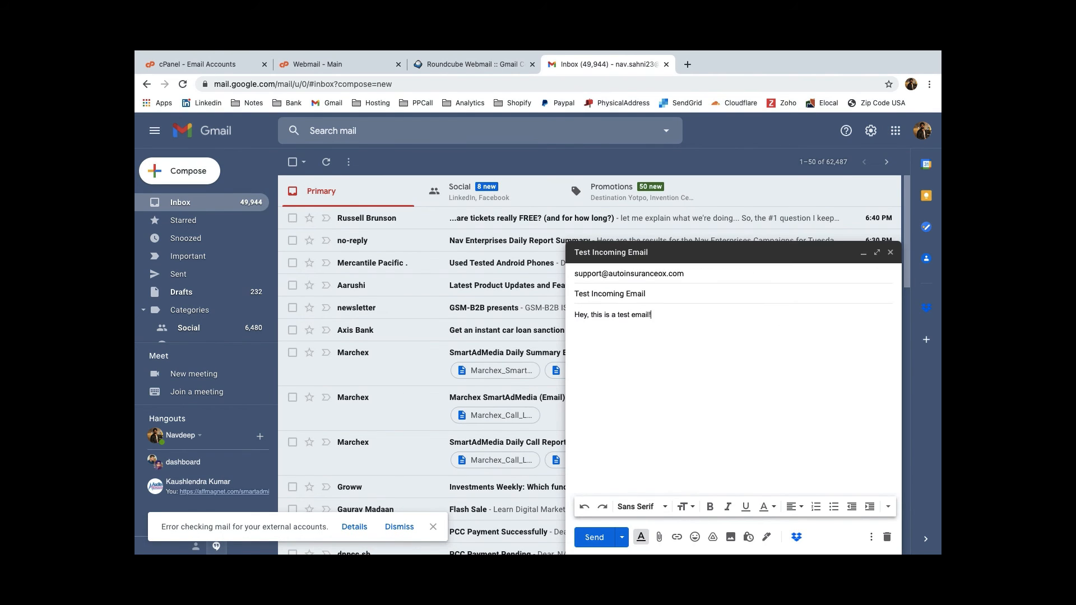
{"action": "left_click", "coordinate": [587, 541]}
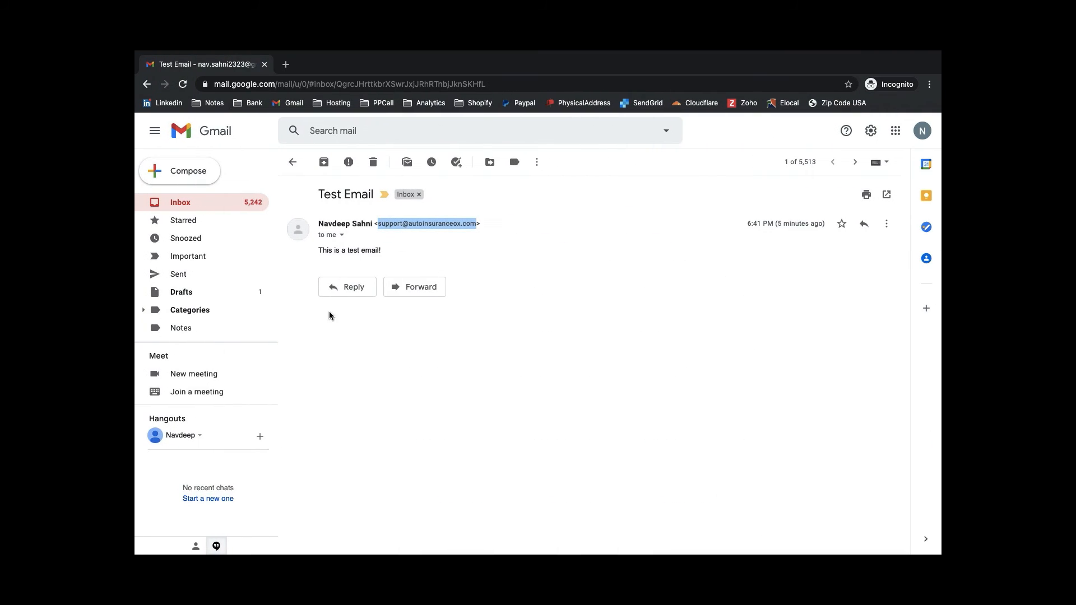
Step: Run Check mail now in Accounts and Import to fetch the support POP3 account's mail
{"action": "left_click", "coordinate": [205, 202]}
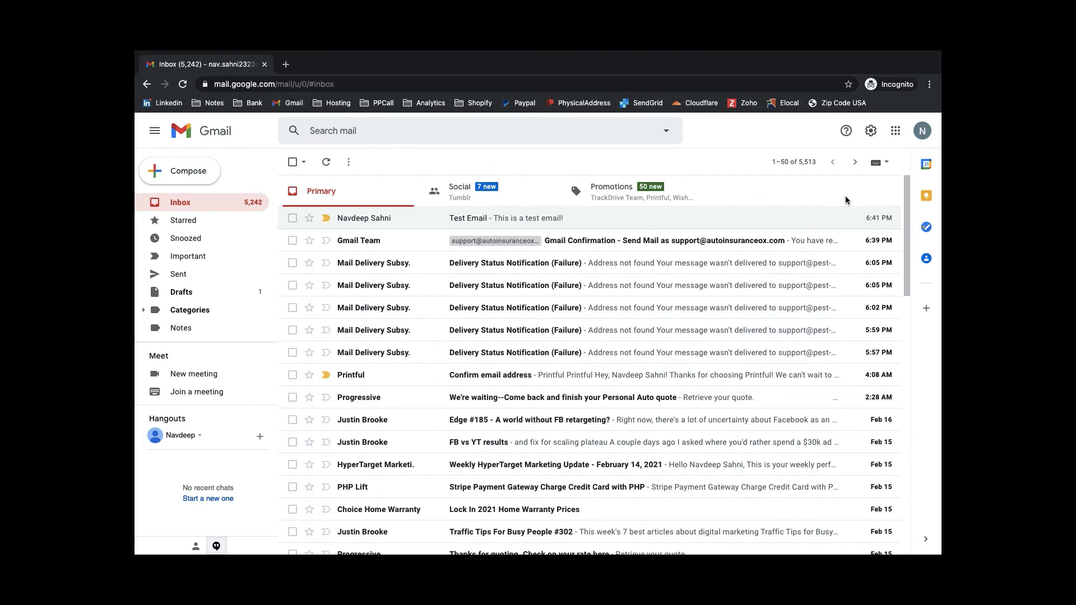
{"action": "left_click", "coordinate": [876, 140]}
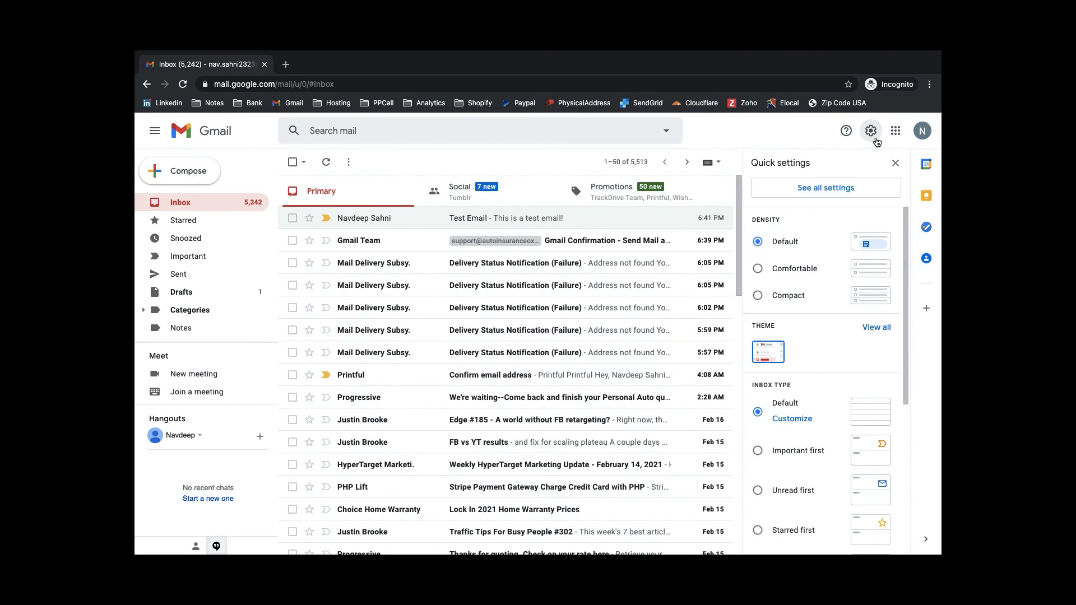
{"action": "left_click", "coordinate": [824, 190]}
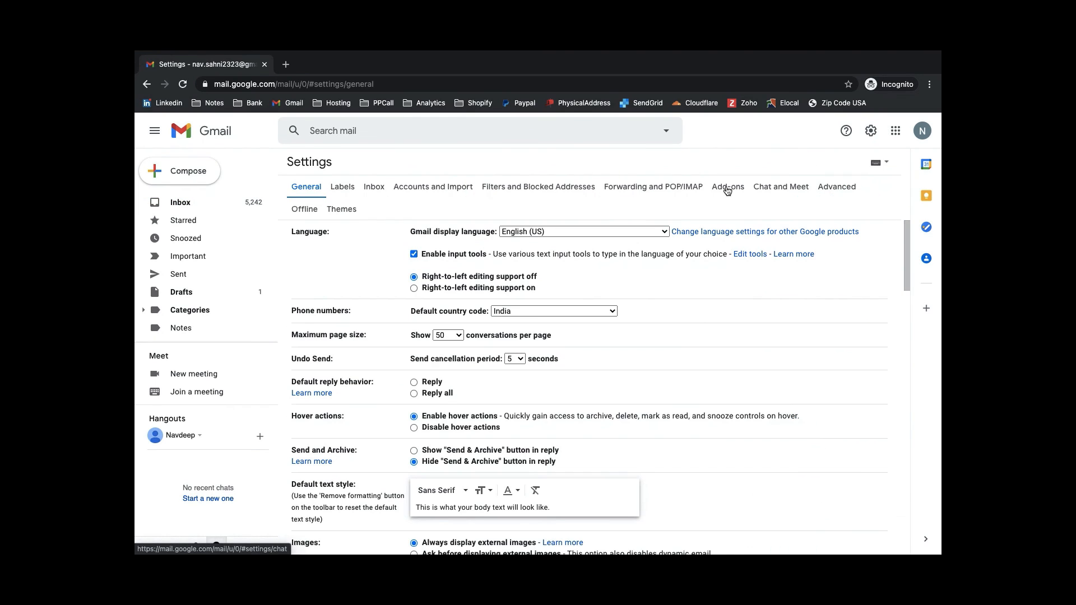
{"action": "left_click", "coordinate": [437, 186]}
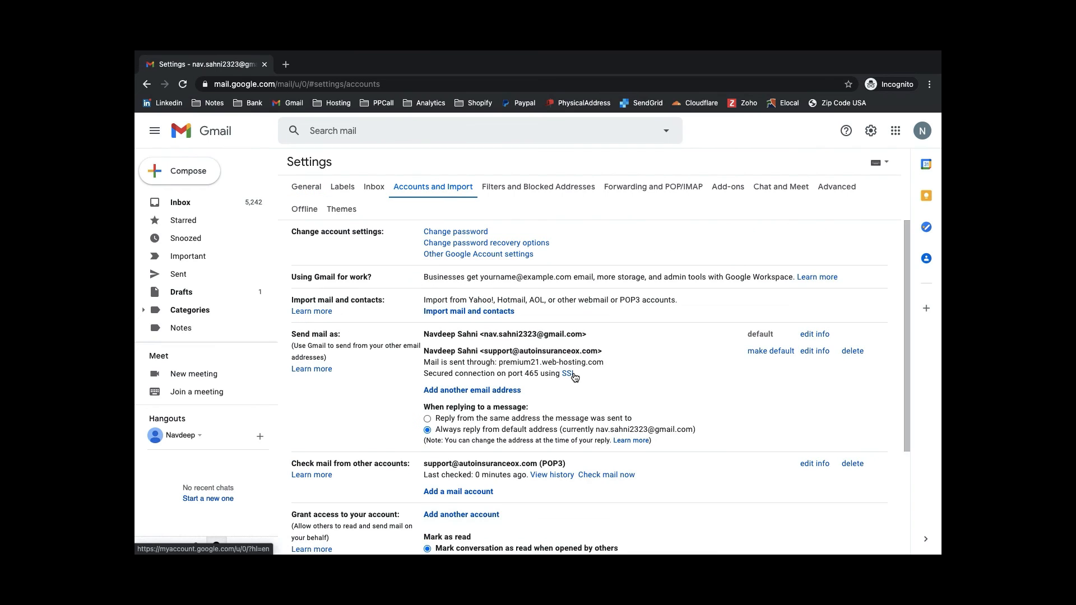
{"action": "scroll", "coordinate": [583, 336], "scroll_direction": "down", "scroll_amount": 1}
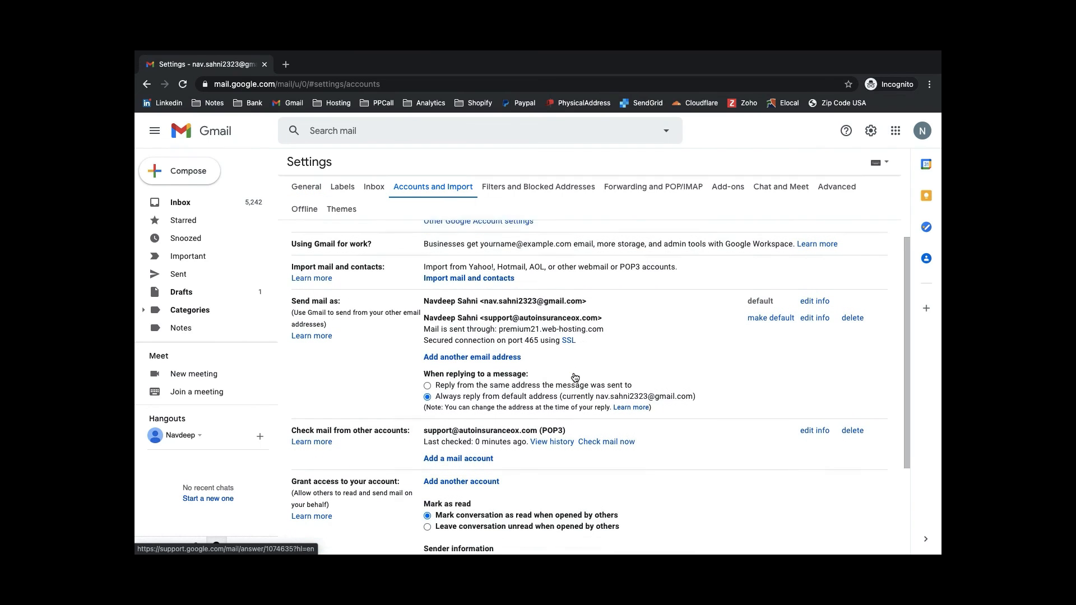
{"action": "left_click", "coordinate": [591, 445]}
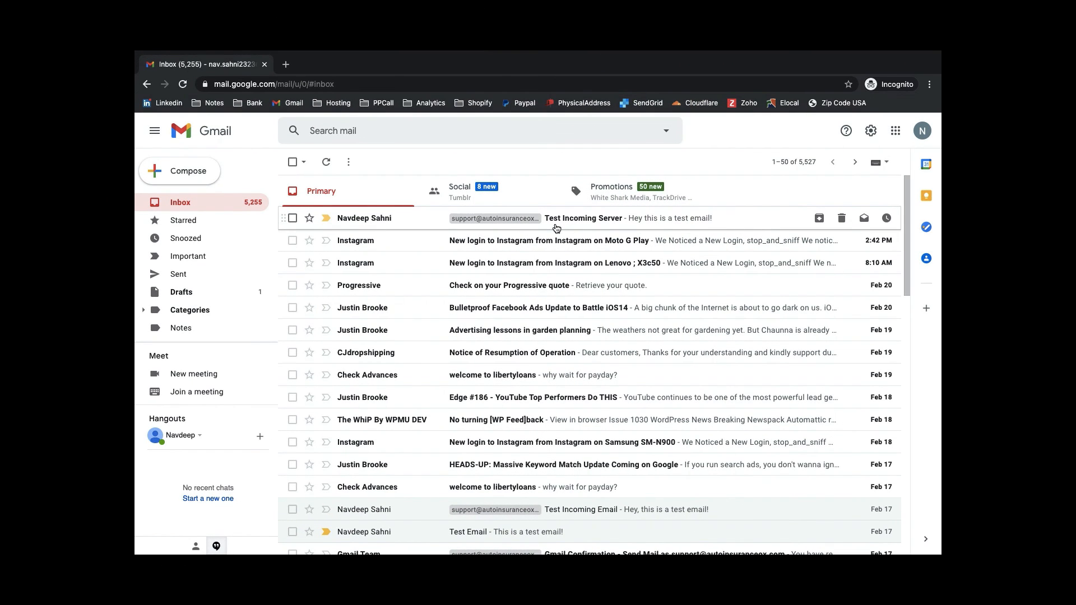
Step: Open the Test Incoming Server message and confirm it was delivered to the support address
{"action": "left_click", "coordinate": [557, 221]}
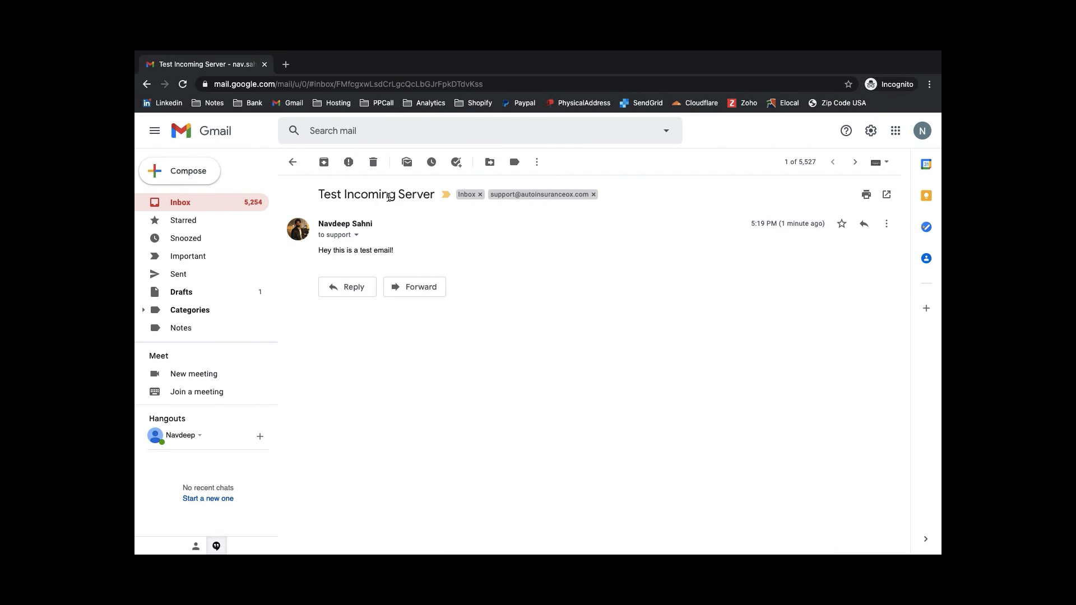
{"action": "left_click", "coordinate": [357, 236]}
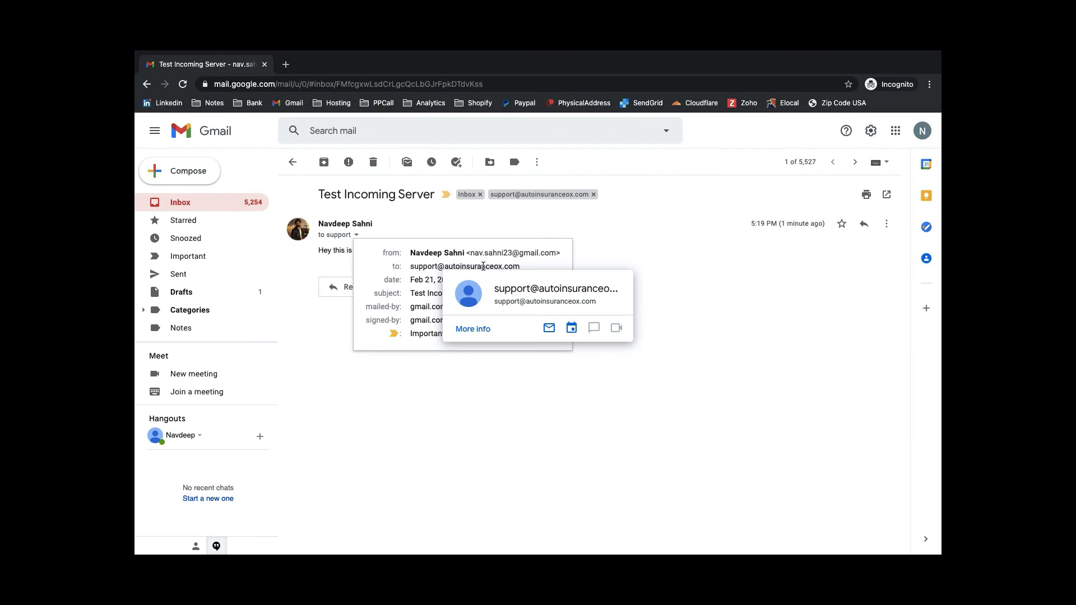
{"action": "left_click", "coordinate": [659, 262]}
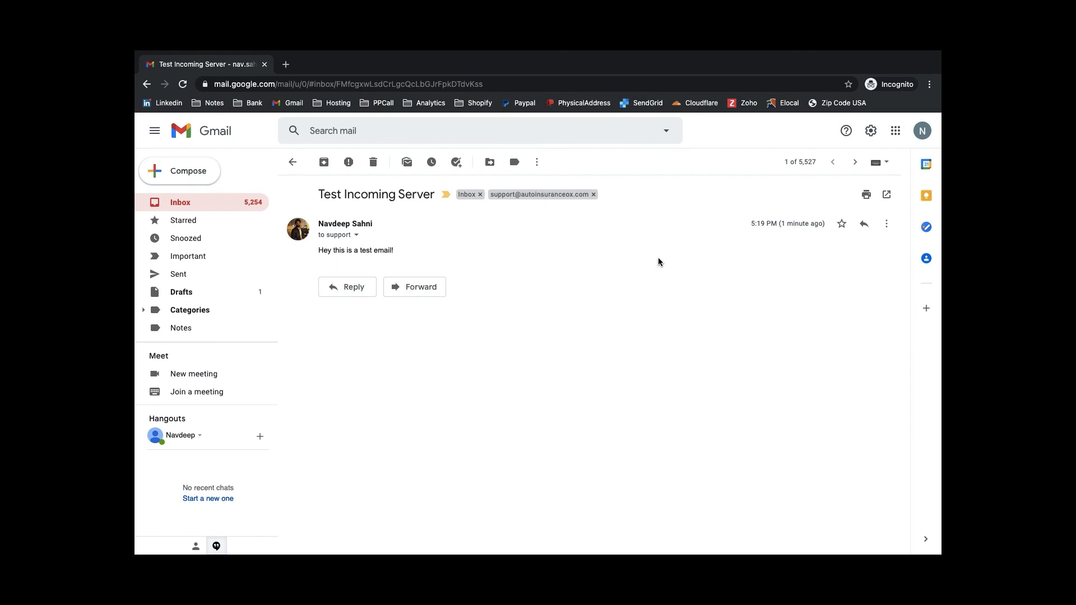